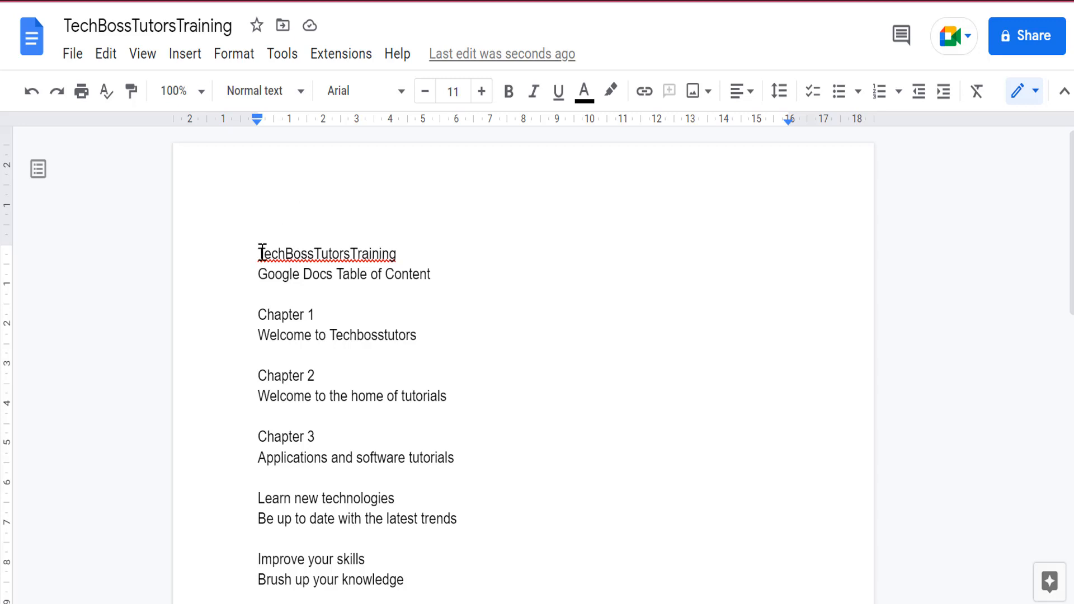
Apply the Title style to the TechBossTutorsTraining line.
drag(260, 253, 392, 252)
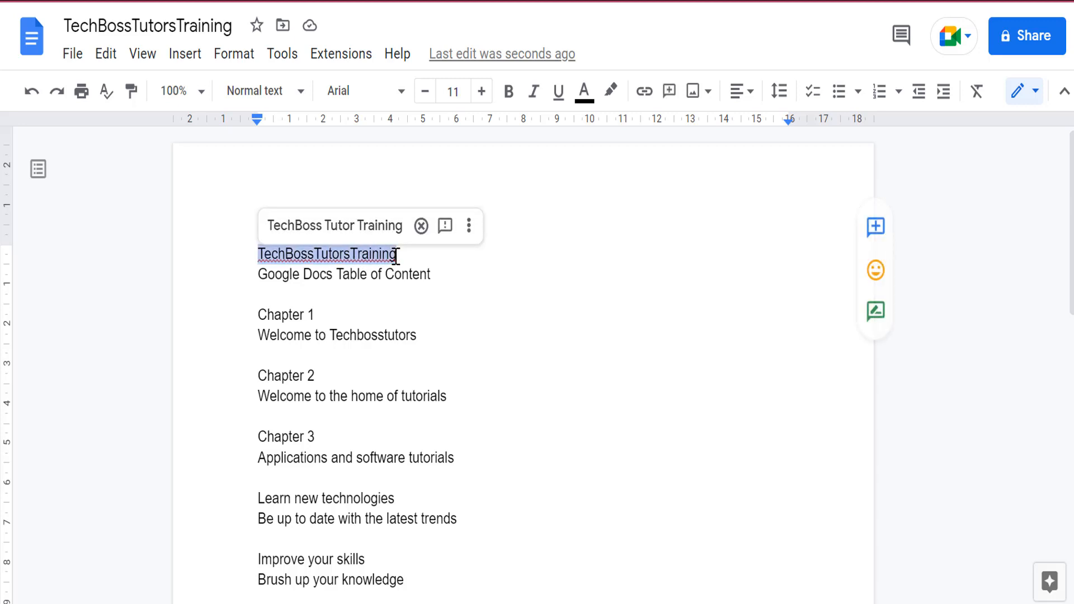
click(301, 96)
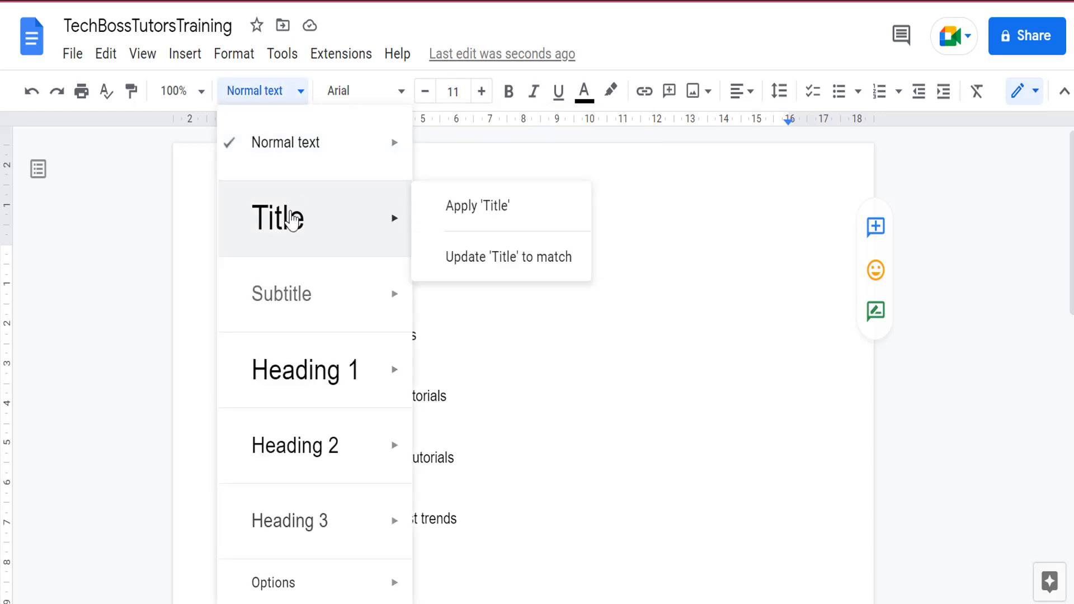
click(289, 224)
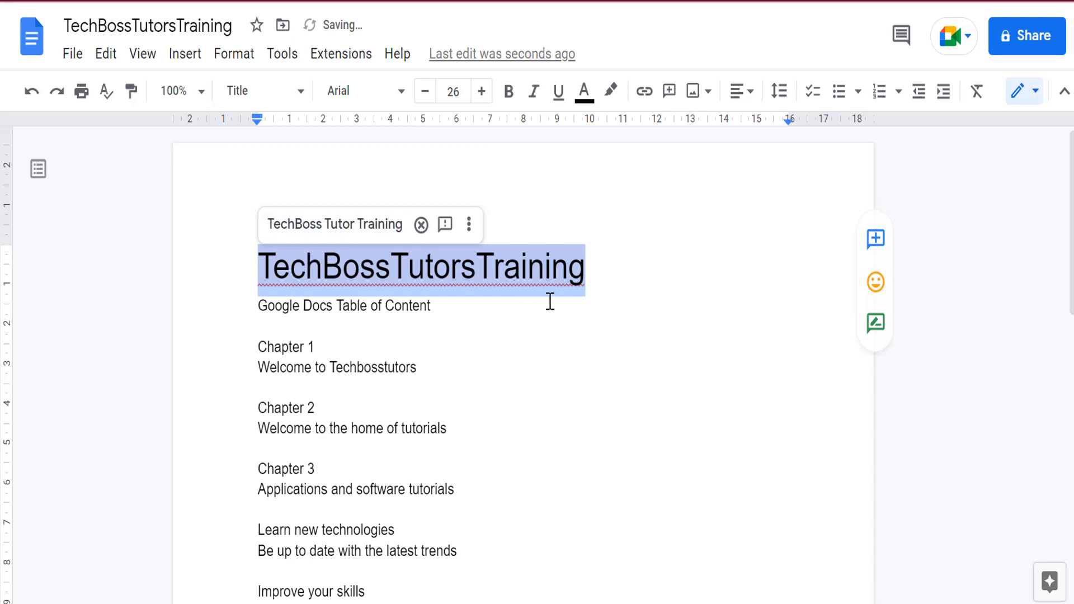
click(591, 275)
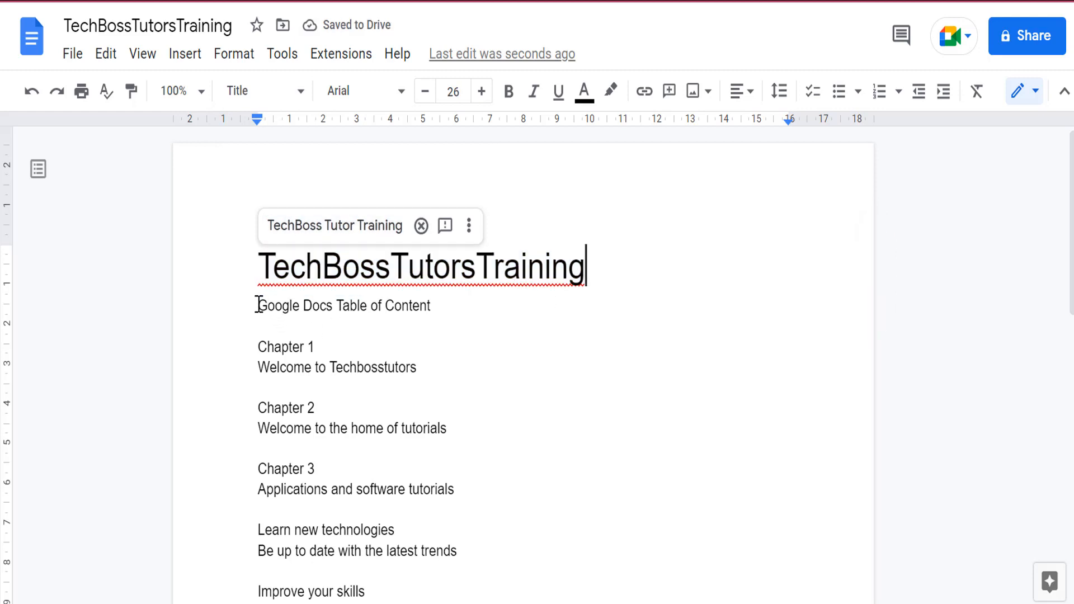
Apply the Subtitle style to the line "Google Docs Table of Content".
drag(258, 305, 430, 307)
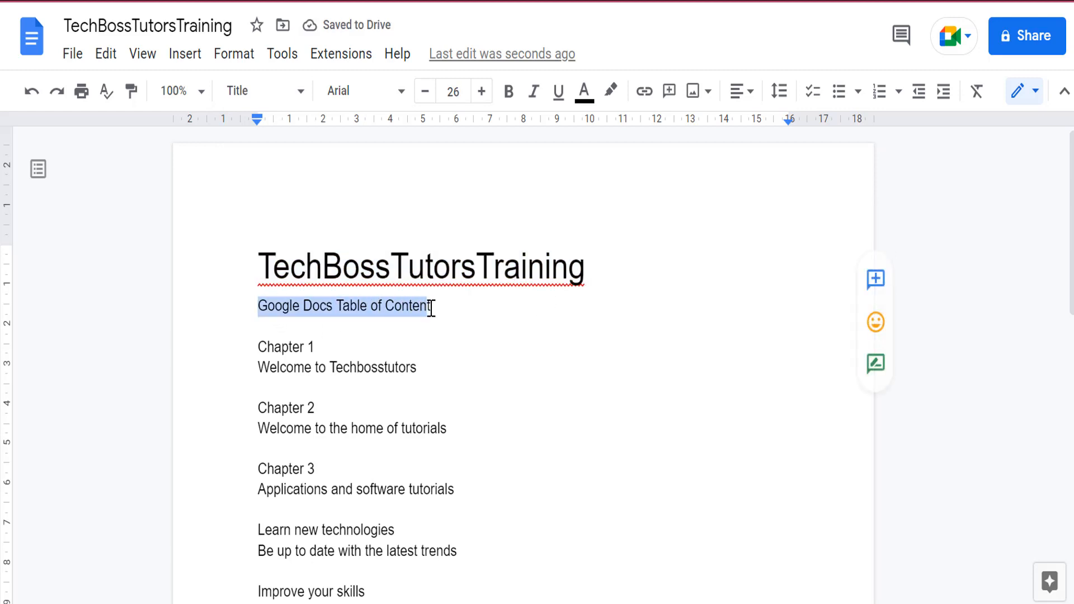
click(305, 94)
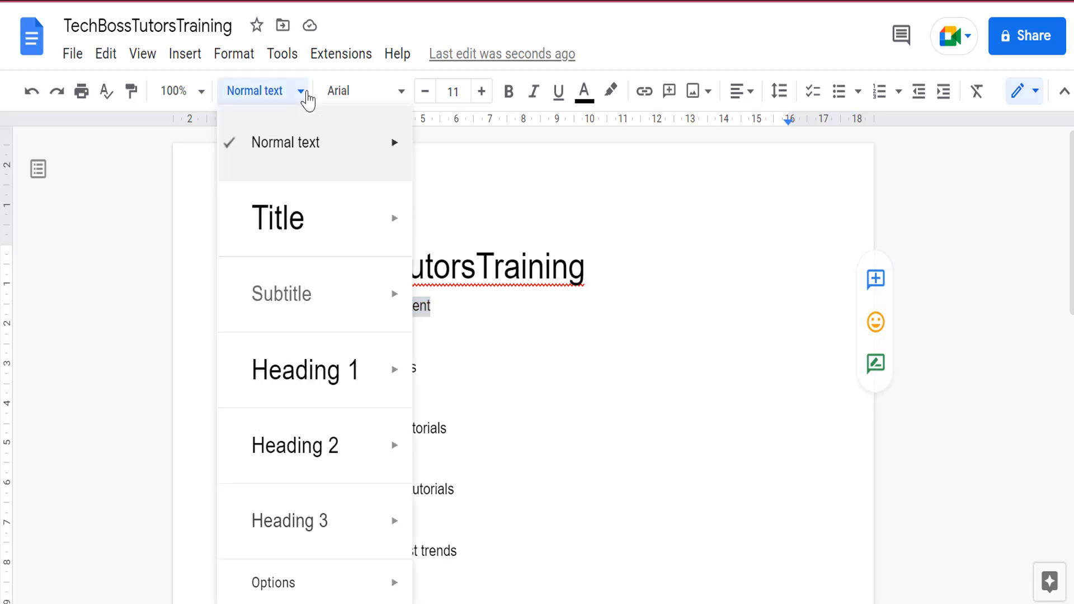
click(291, 294)
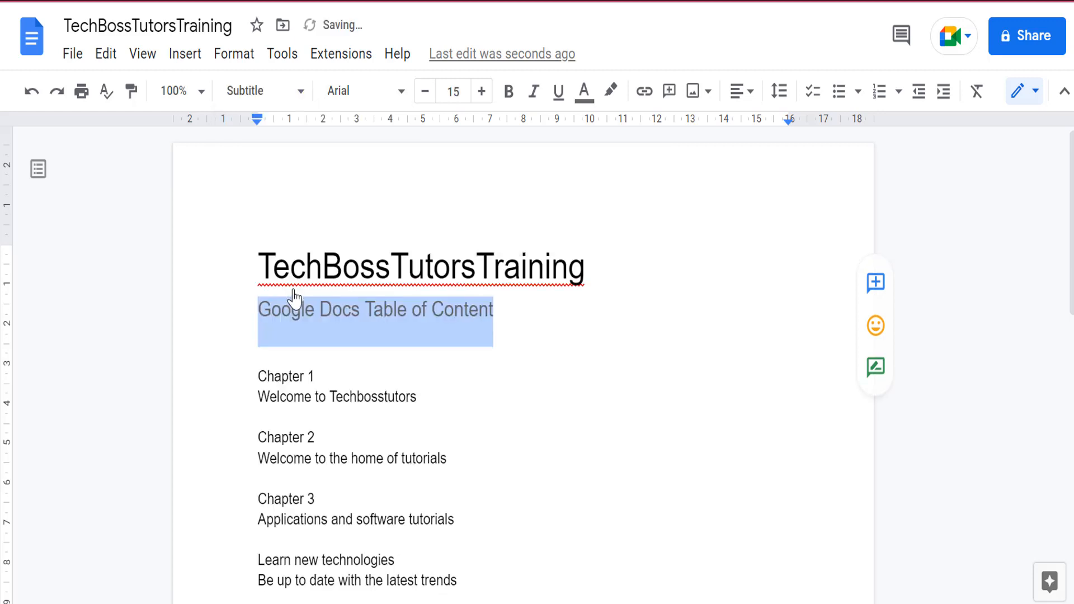
click(506, 304)
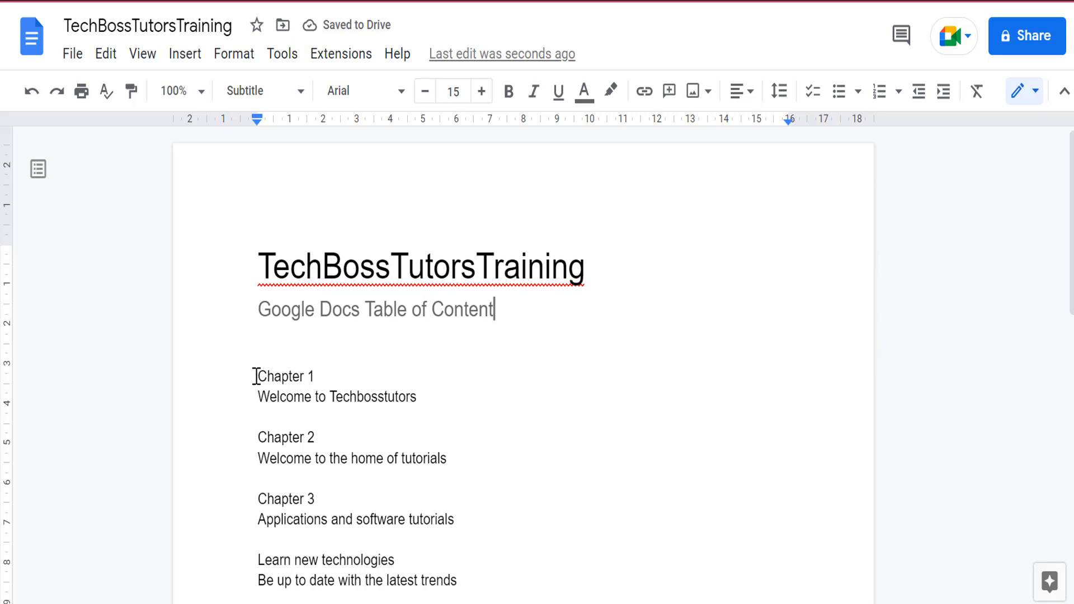
Format the "Chapter 1" line as Heading 1.
drag(257, 376, 319, 374)
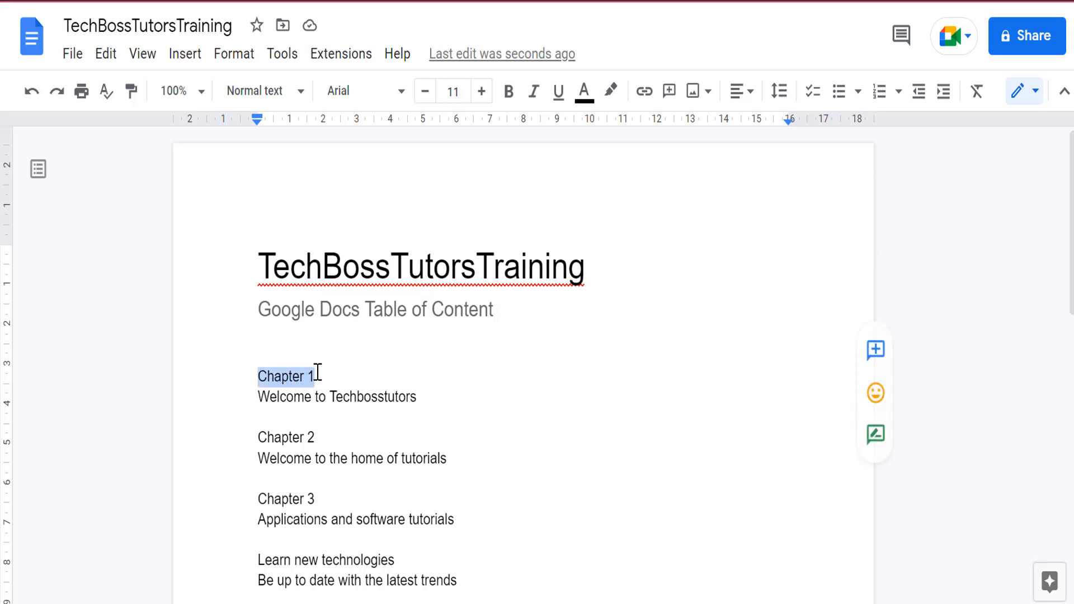
click(302, 93)
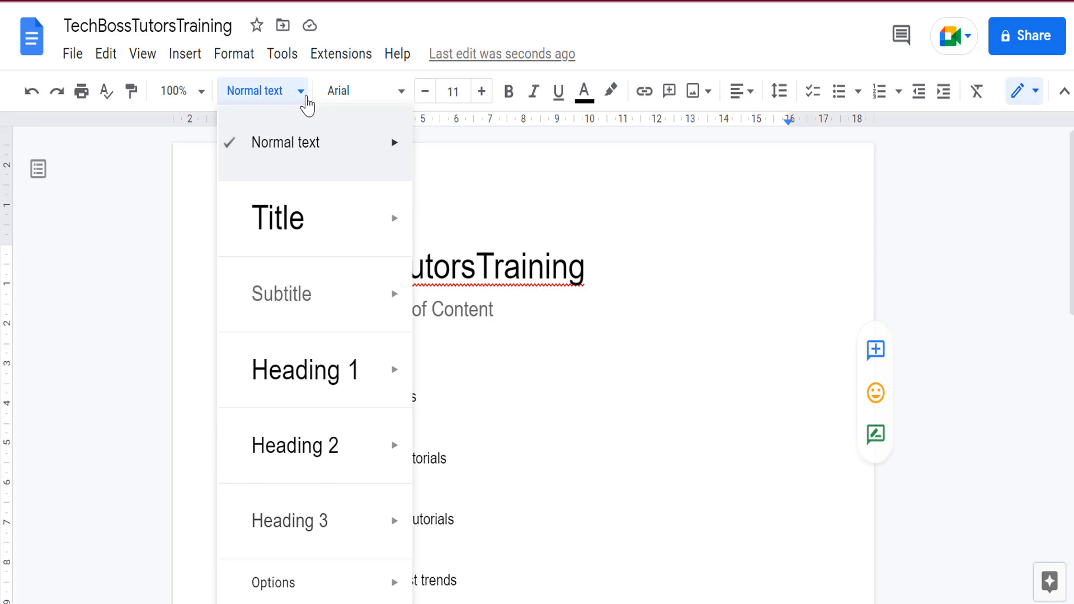
click(324, 372)
click(379, 403)
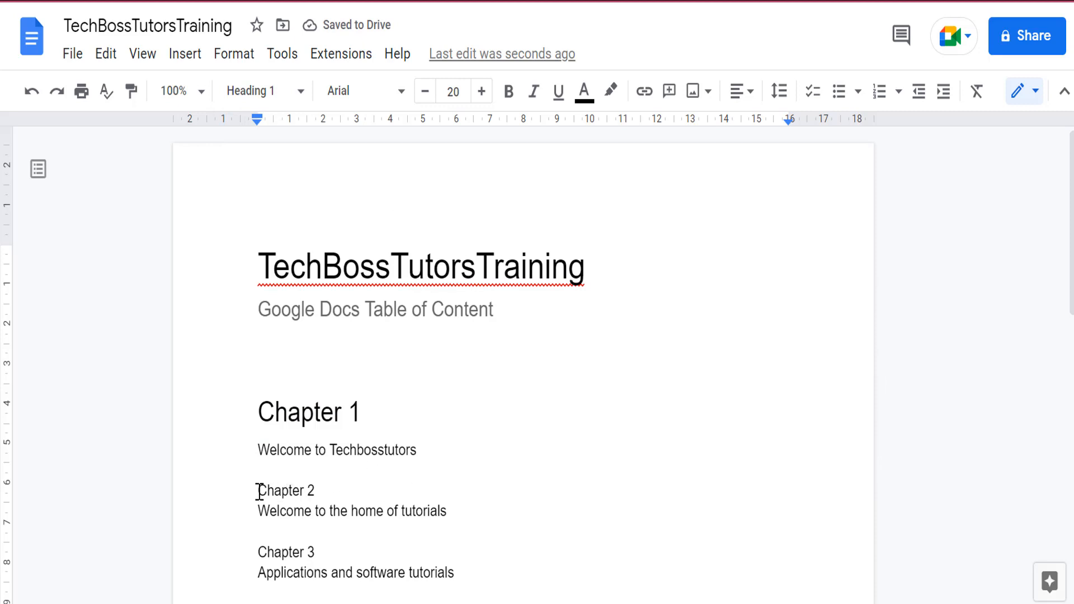
Format the "Chapter 2" line as Heading 1.
drag(259, 491, 317, 491)
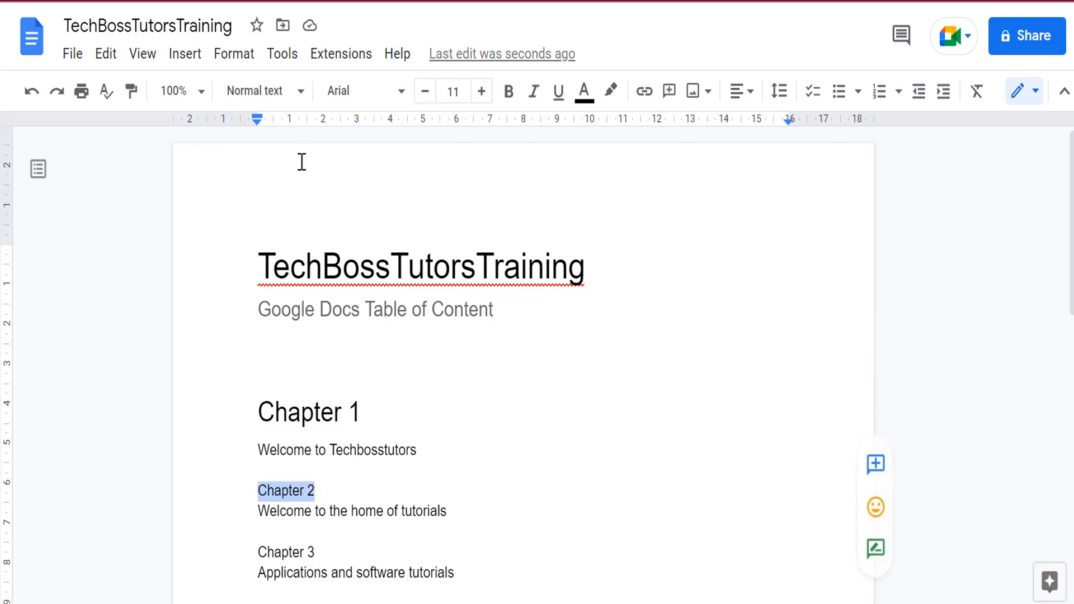
click(305, 96)
mouse_move(322, 330)
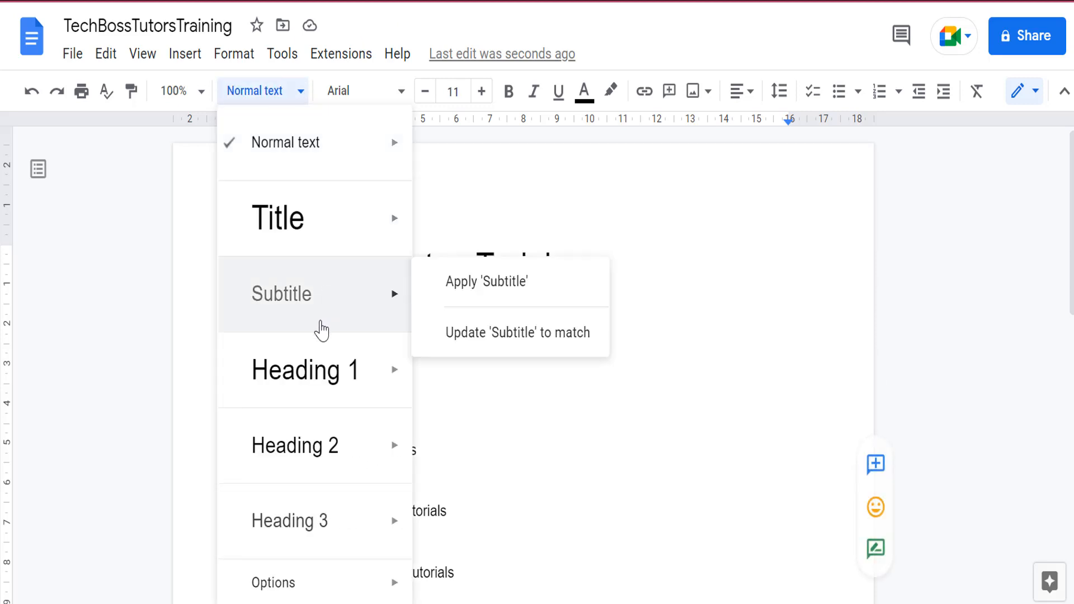
click(314, 374)
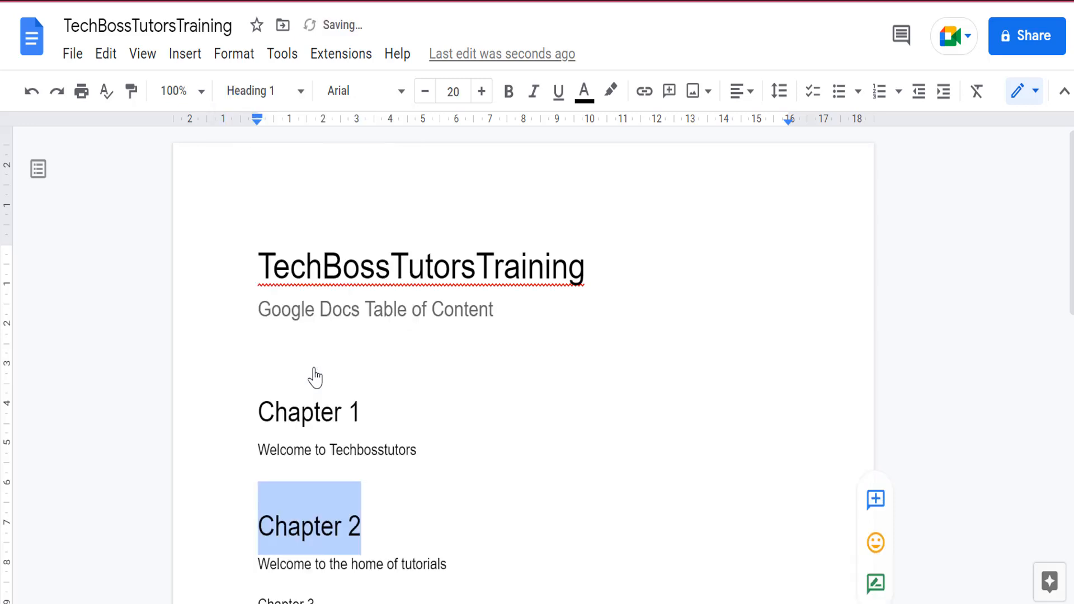
click(556, 501)
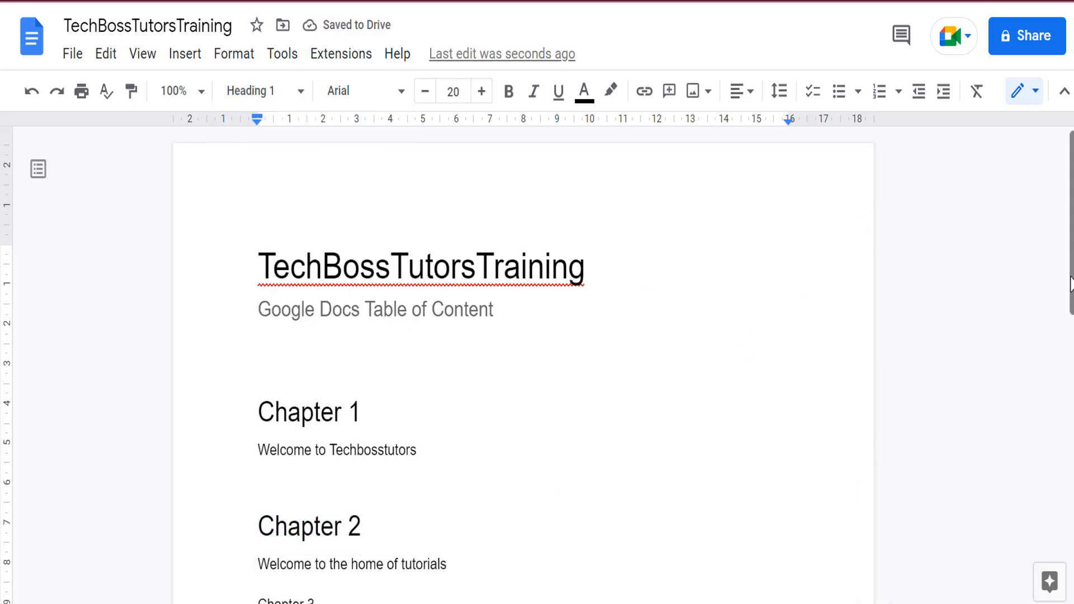
Format the "Chapter 3" line as Heading 1.
drag(1071, 286, 1070, 376)
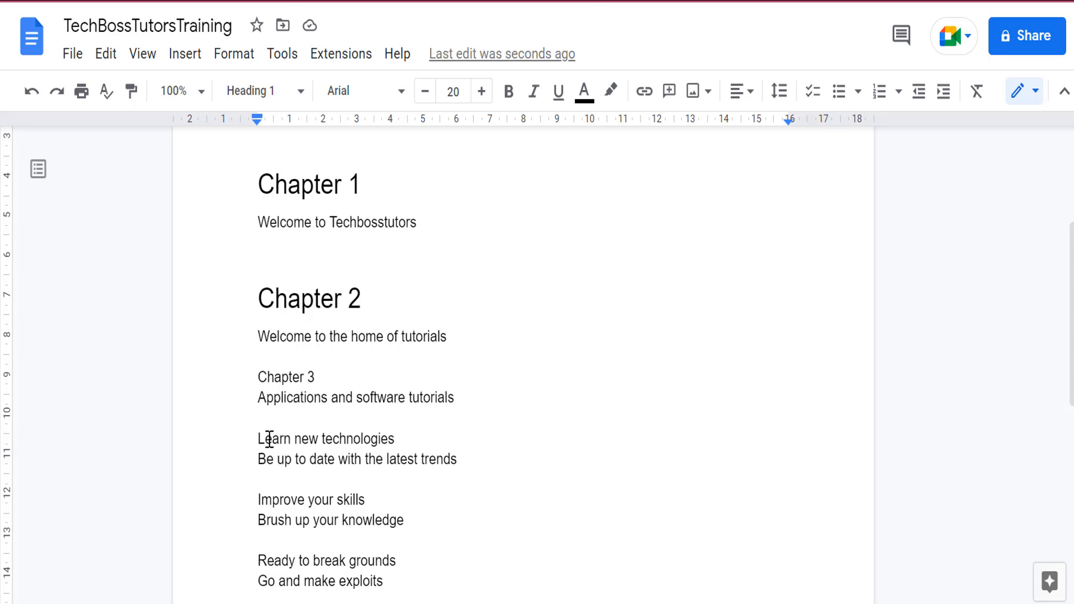
drag(280, 375, 318, 376)
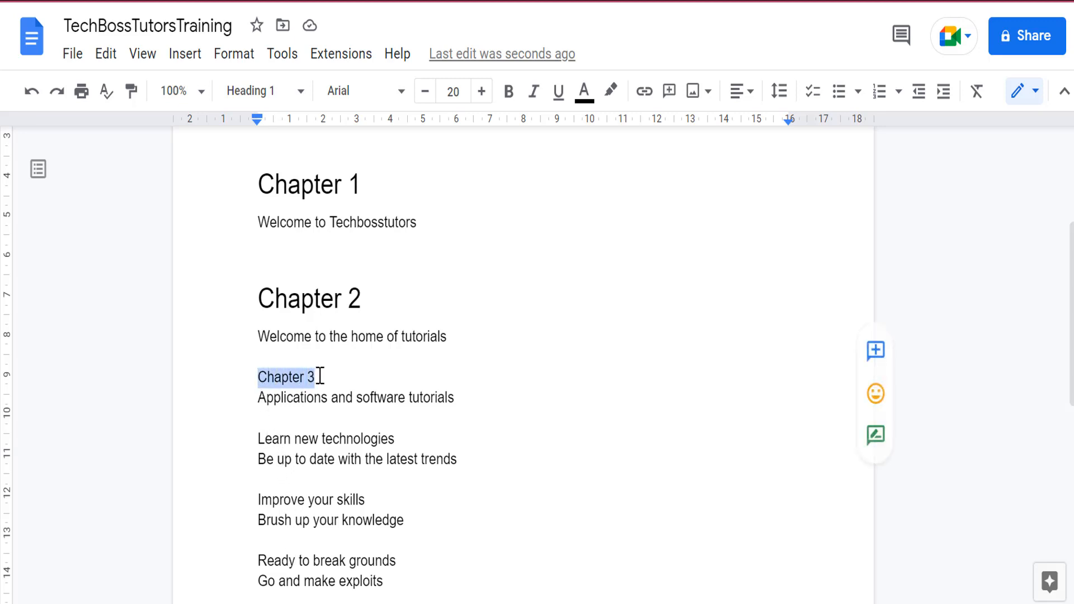
click(298, 92)
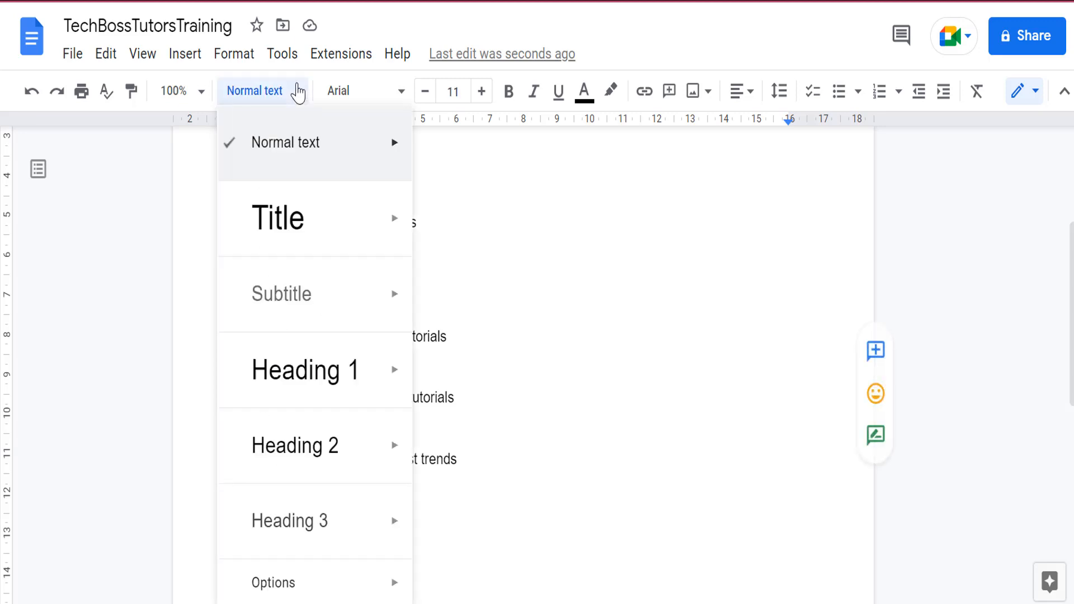
mouse_move(305, 375)
click(487, 355)
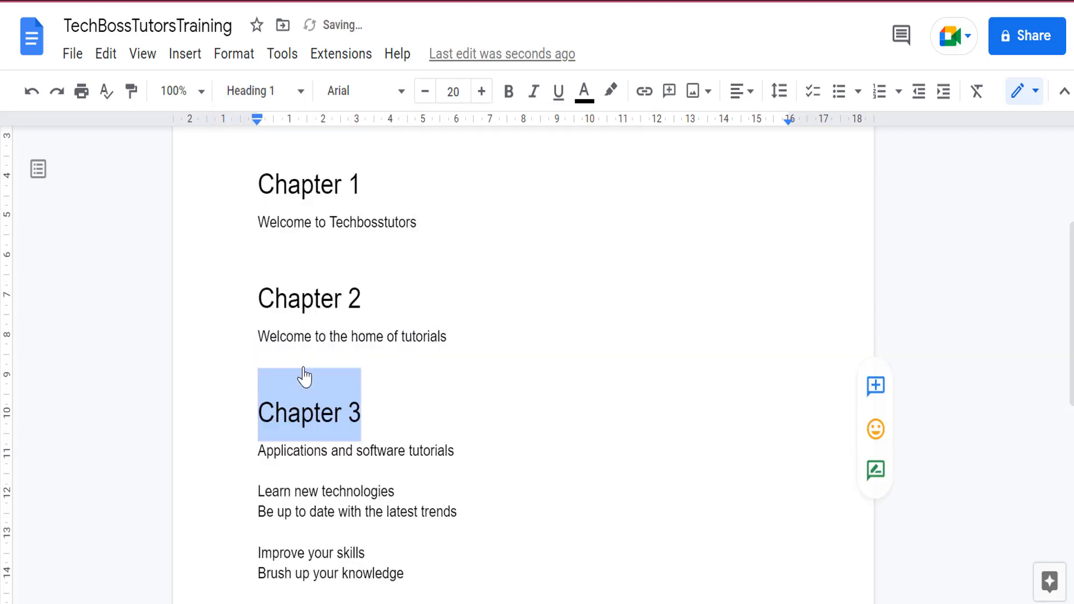
click(402, 401)
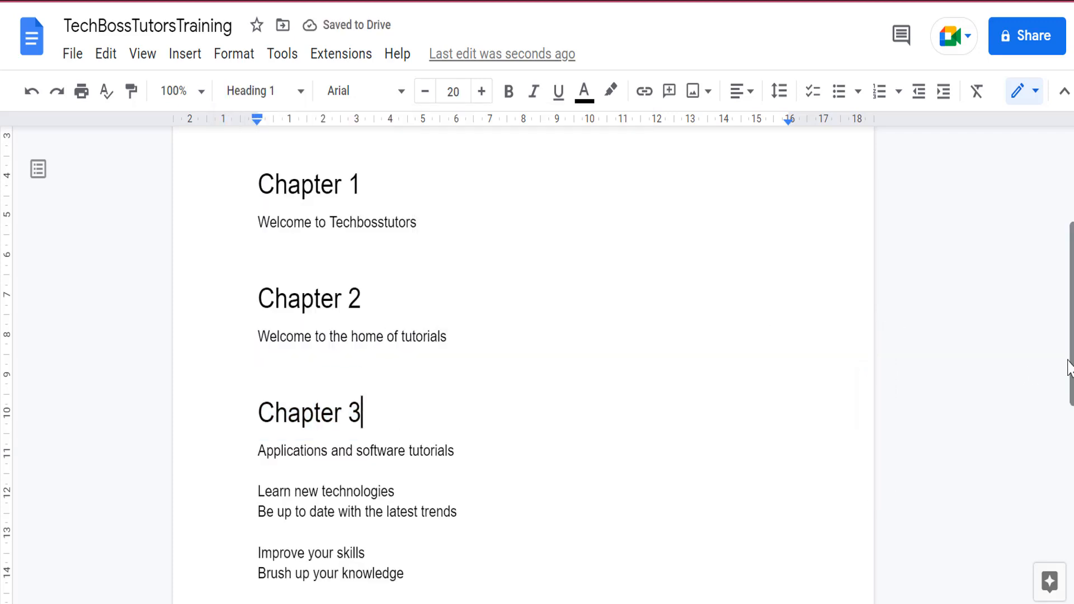
Format the "Learn new technologies" line as Heading 2.
scroll(1070, 367, down, 2)
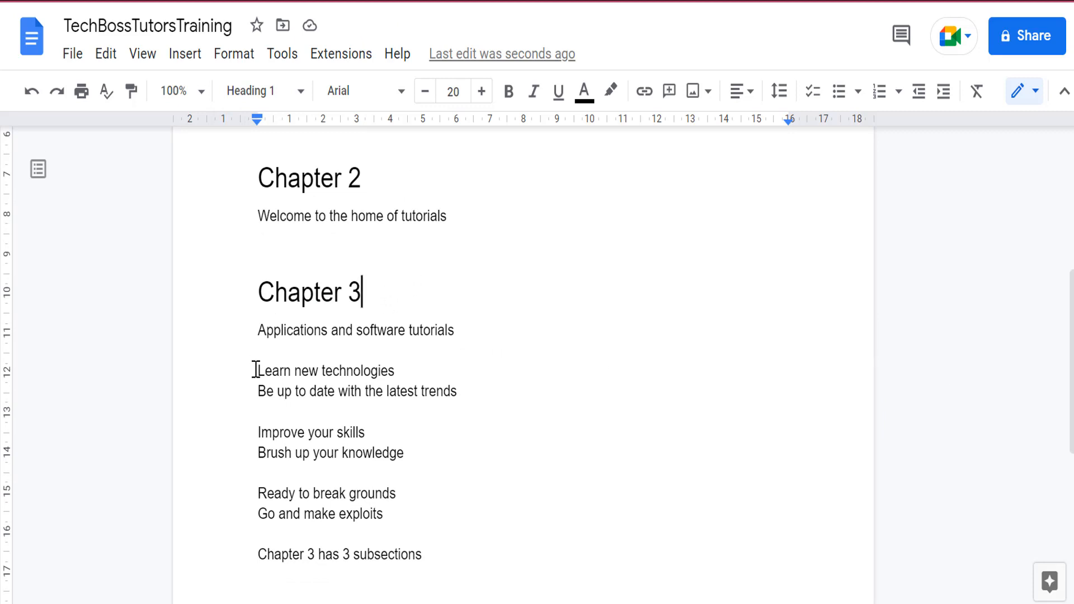
drag(256, 371, 395, 369)
click(300, 93)
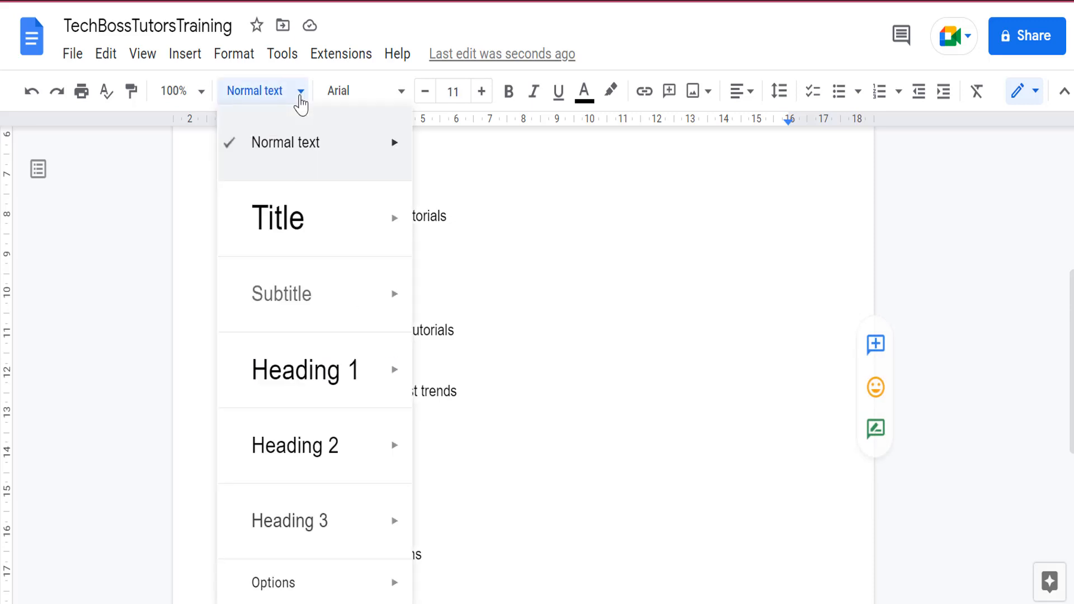
click(318, 448)
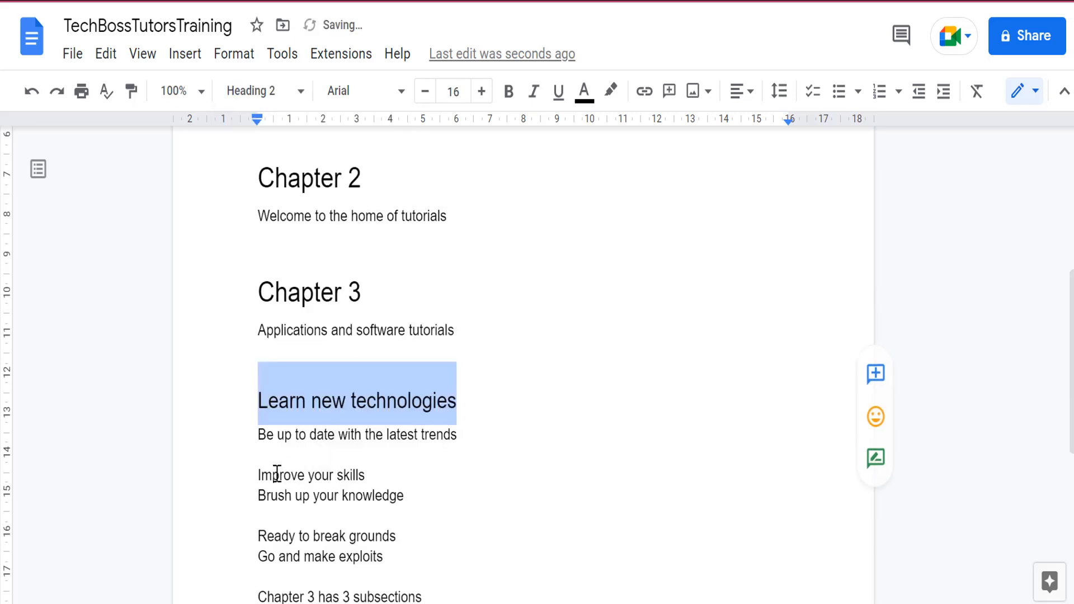
Format the "Improve your skills" line as Heading 2.
drag(258, 475, 364, 473)
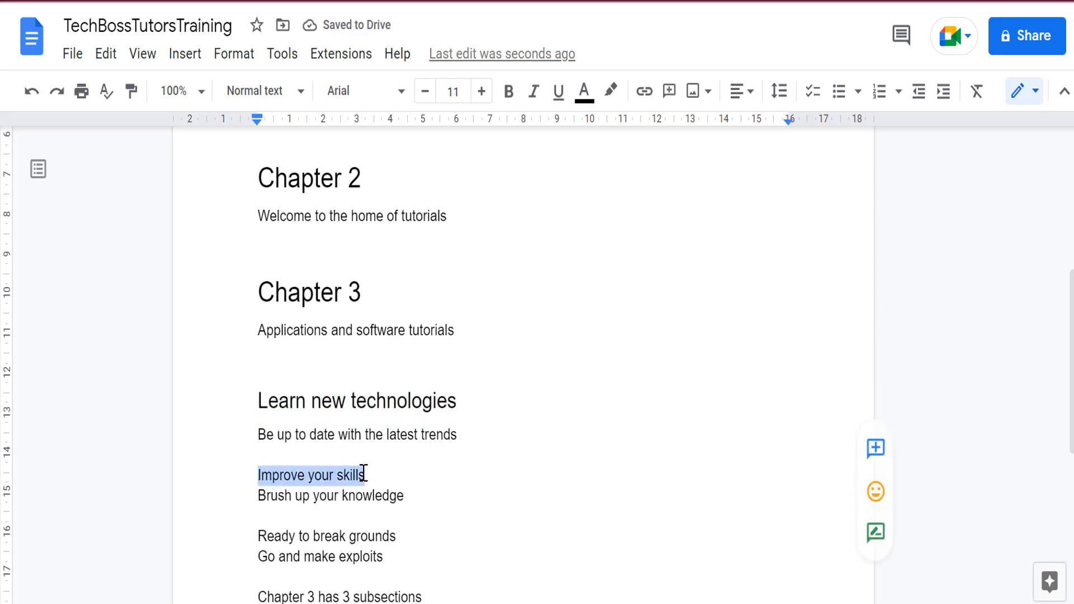
click(301, 92)
mouse_move(291, 330)
click(288, 442)
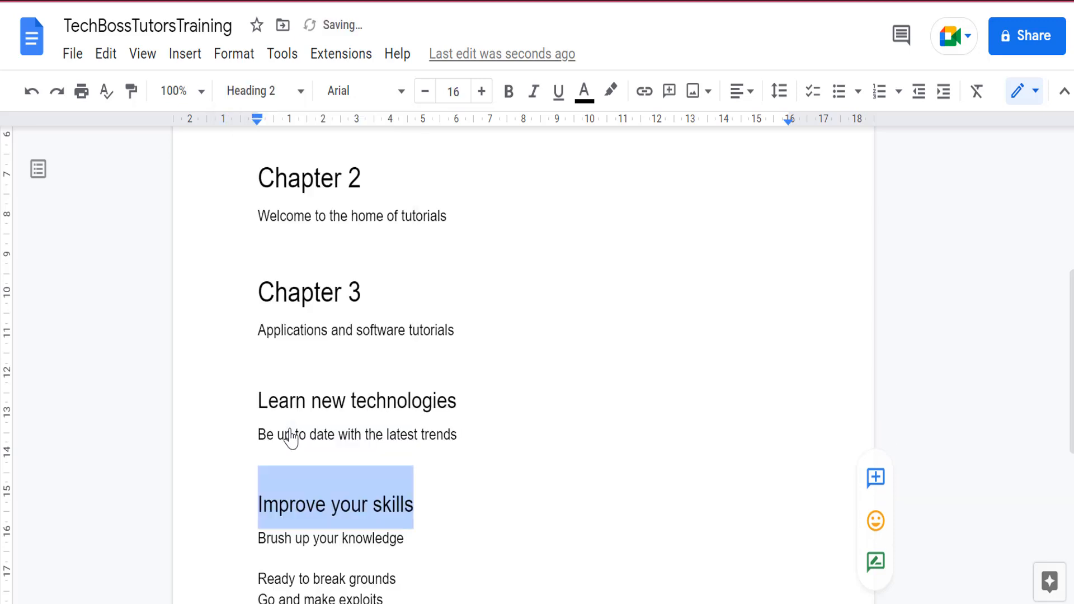
click(432, 503)
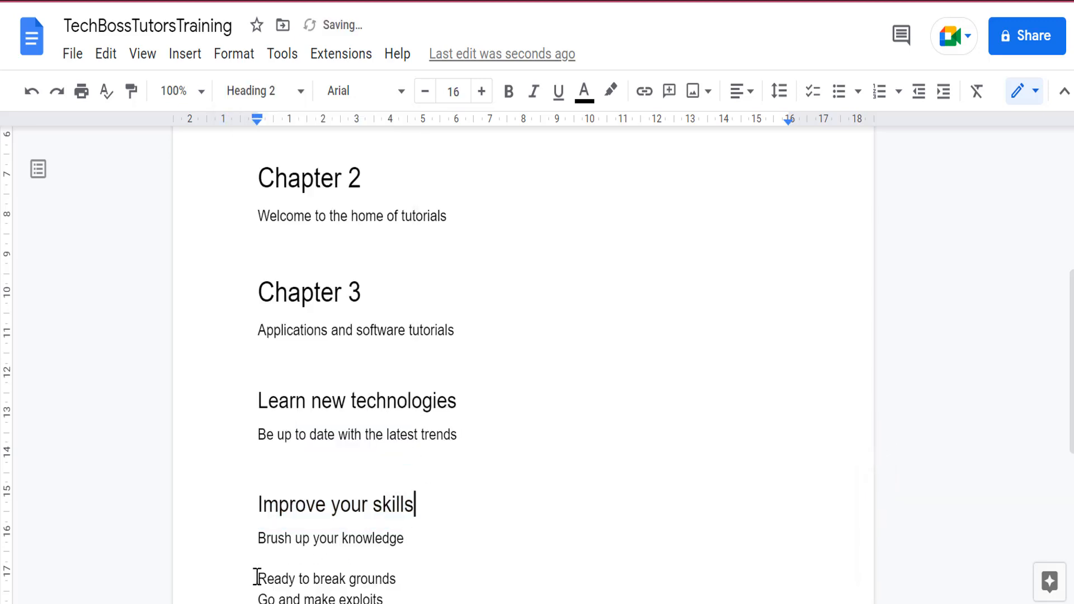
Format the "Ready to break grounds" line as Heading 2.
drag(258, 577, 397, 579)
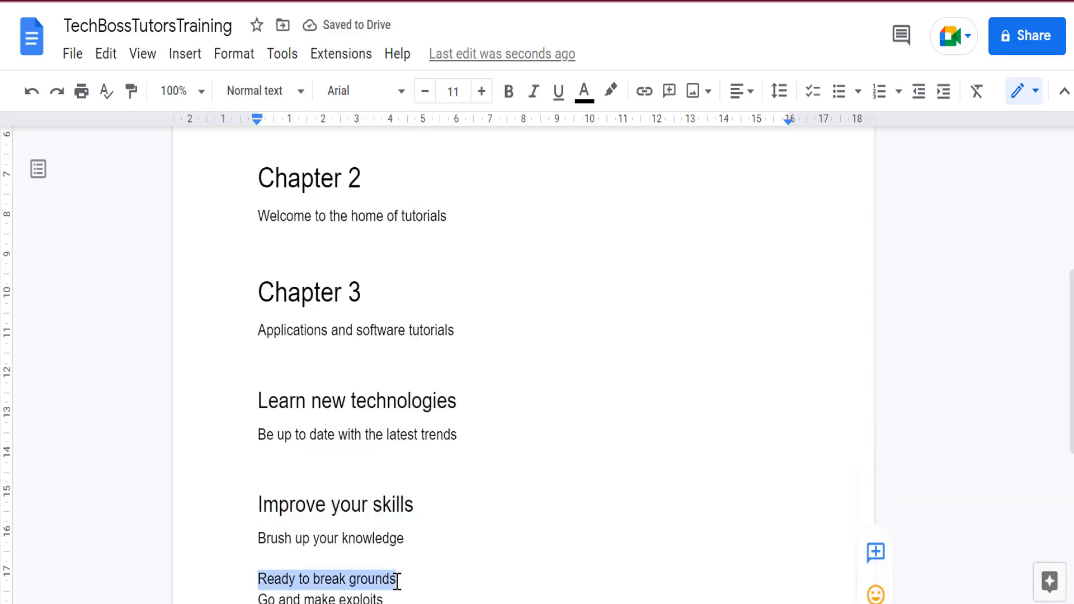
click(303, 96)
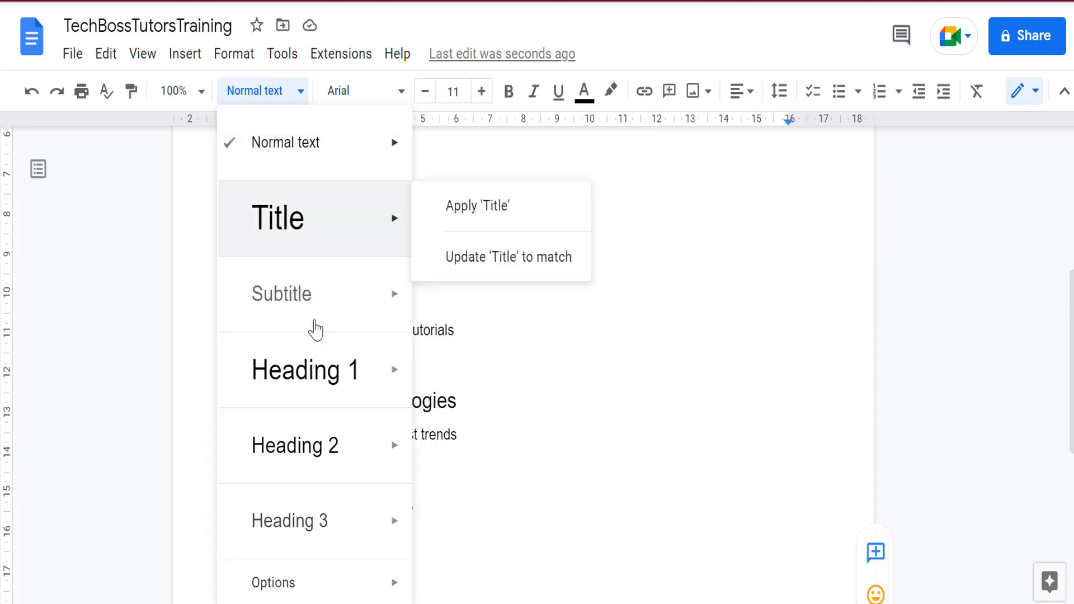
click(307, 439)
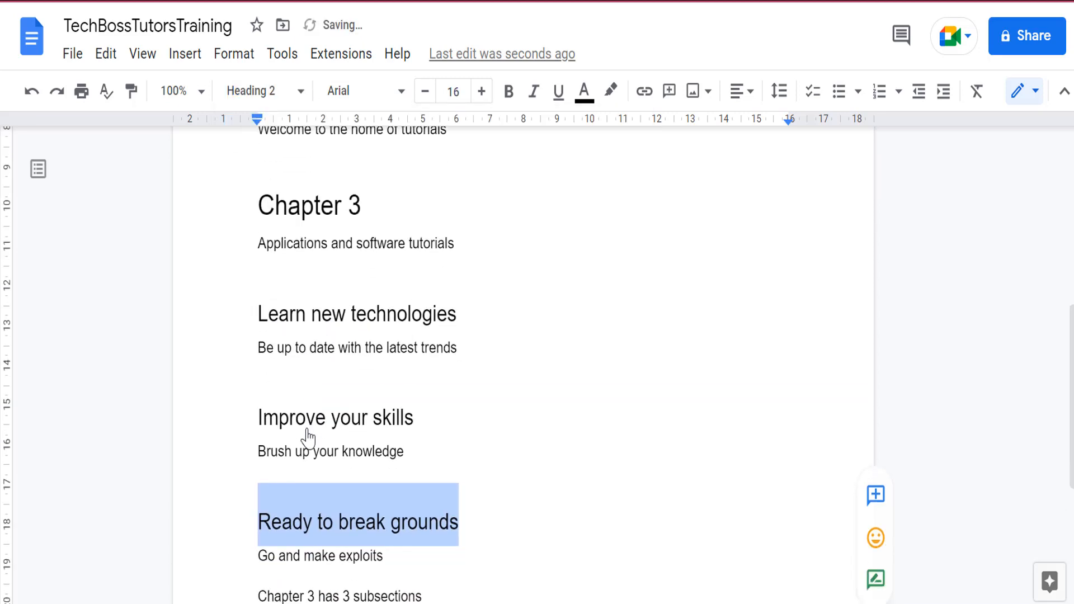
click(475, 510)
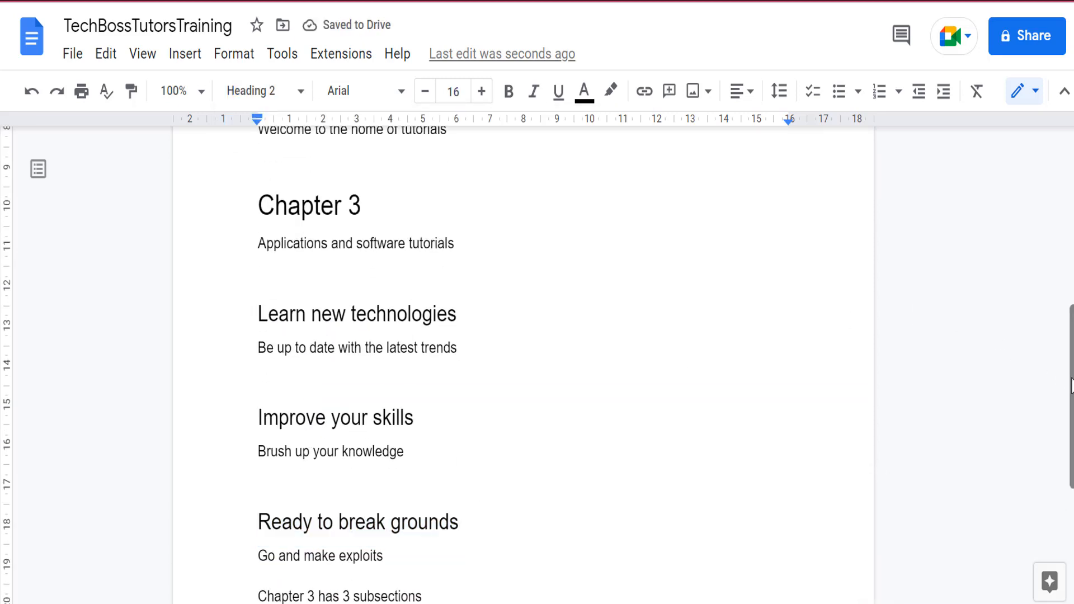
Add a blank line above "Chapter 3 has 3 subsections".
scroll(1066, 381, down, 1)
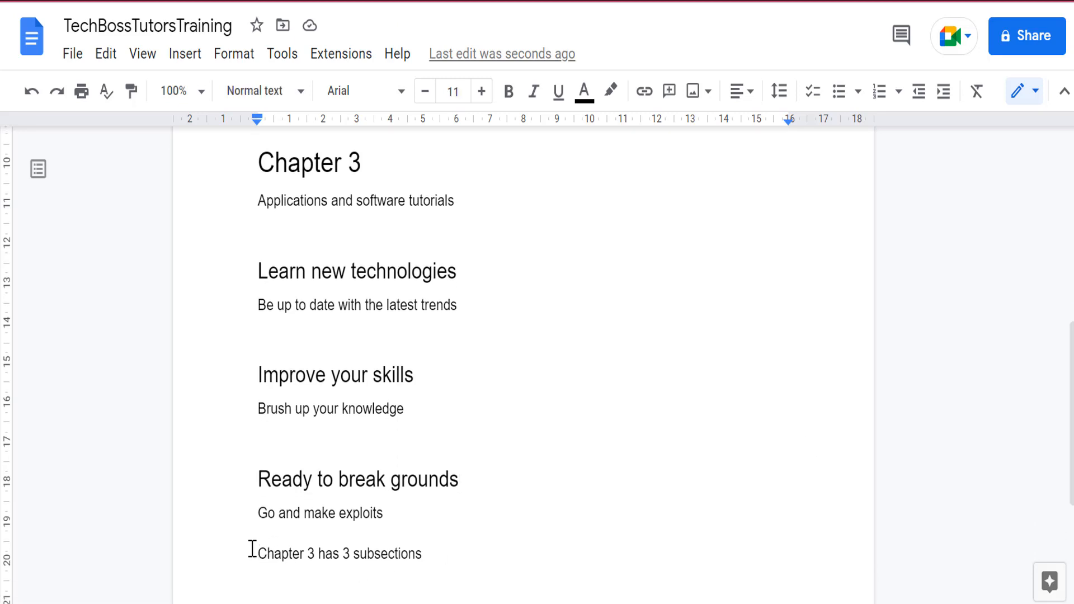
key(Return)
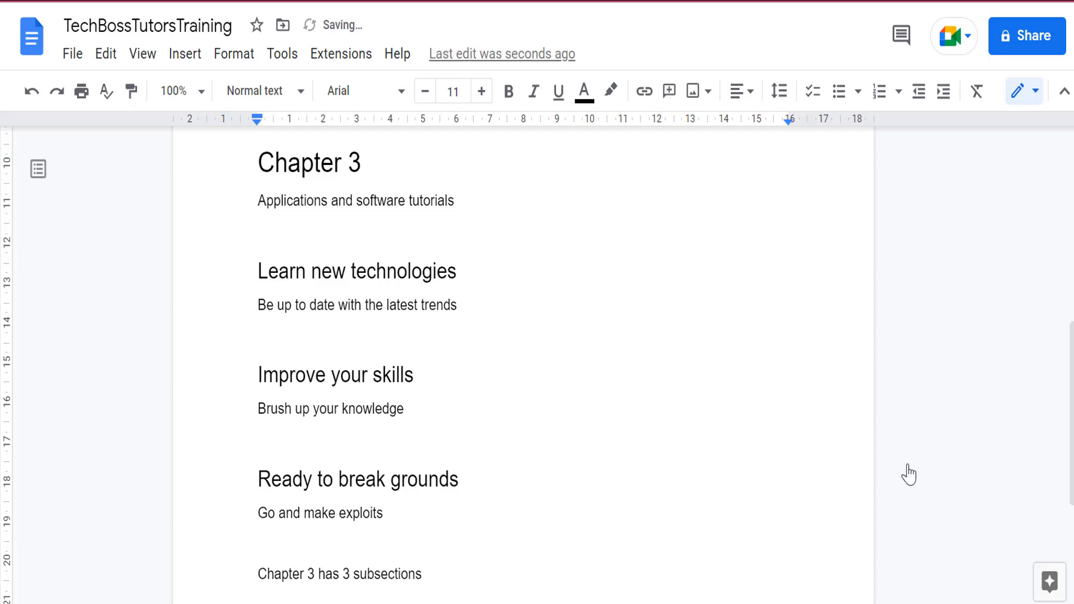
Insert a table of contents with blue links under the subtitle at the top of the document.
drag(1071, 408, 1049, 176)
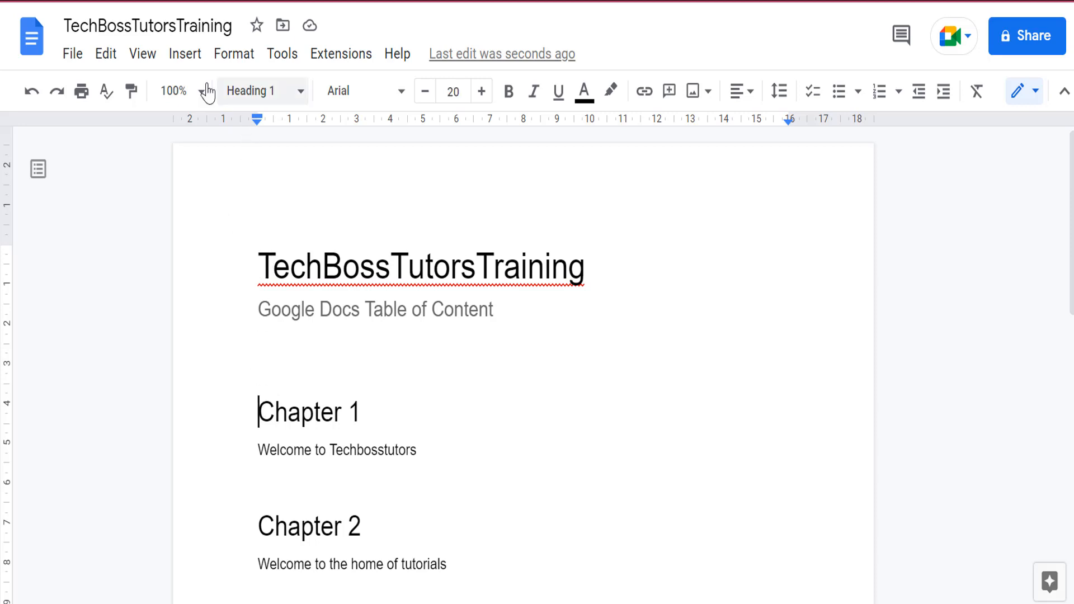
click(185, 53)
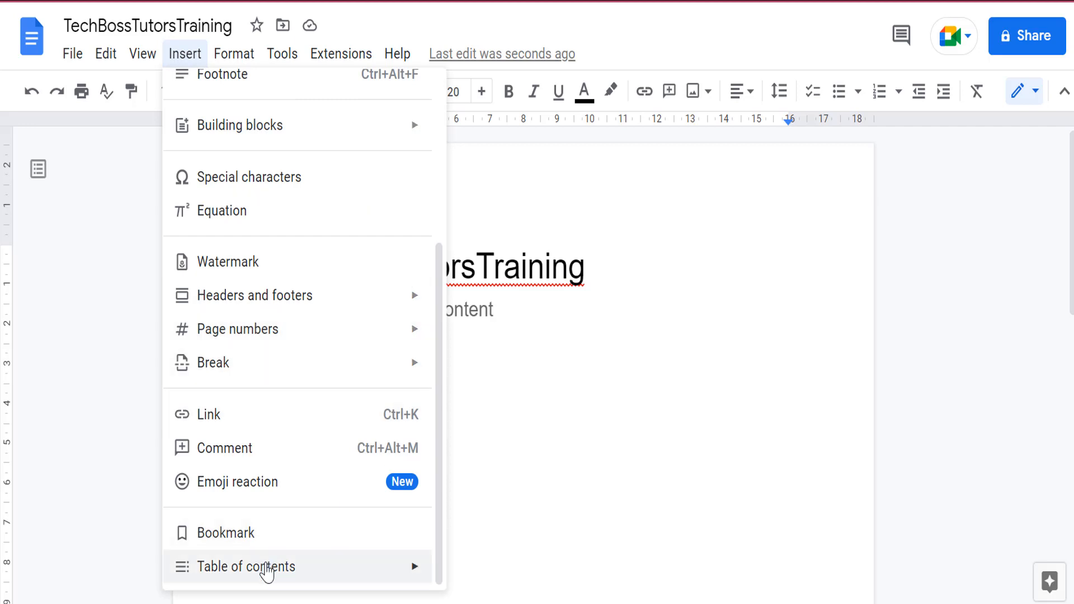
mouse_move(265, 567)
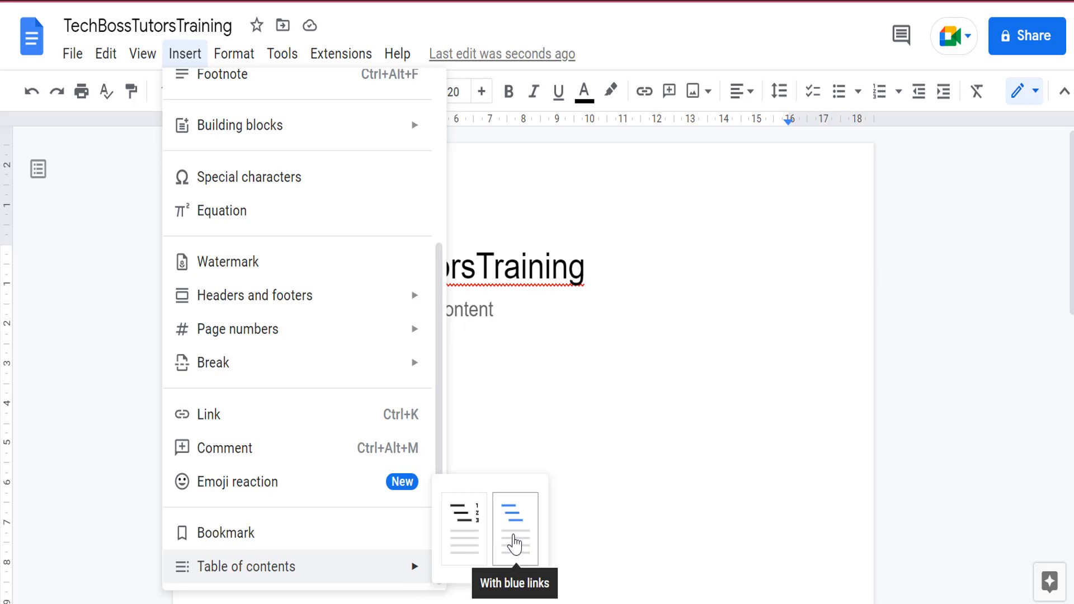
click(515, 544)
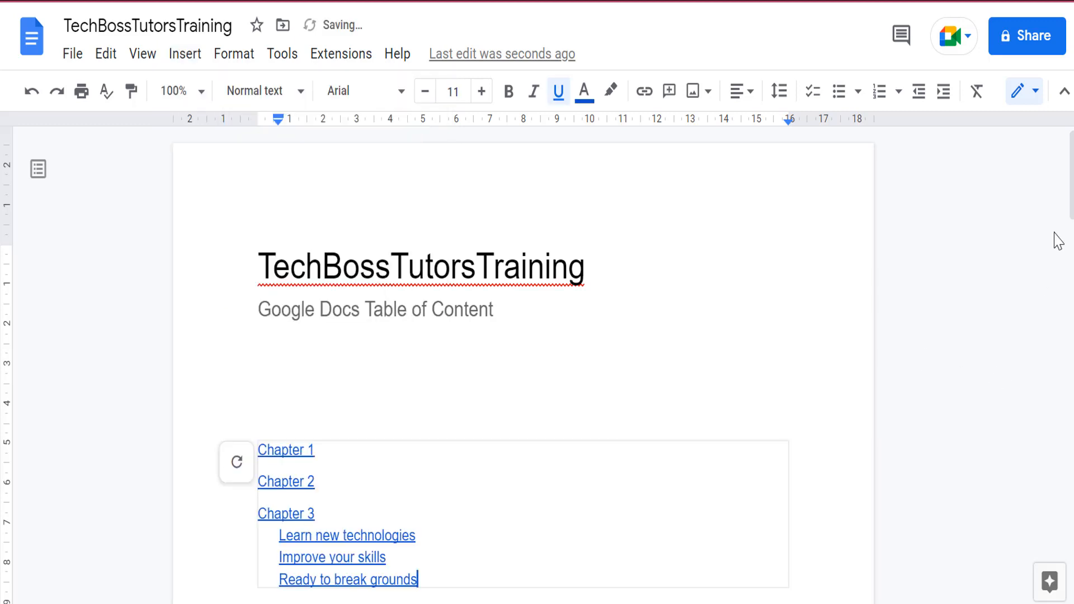
Test the table of contents by following its Chapter 1 and Learn new technologies links to their headings.
scroll(1058, 241, down, 1)
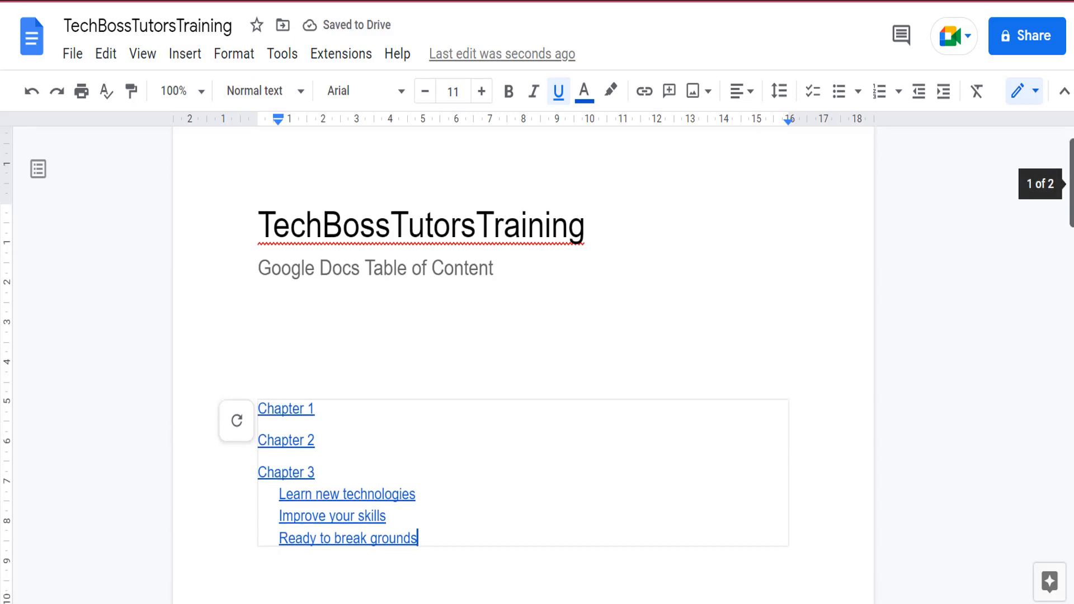
scroll(539, 363, down, 2)
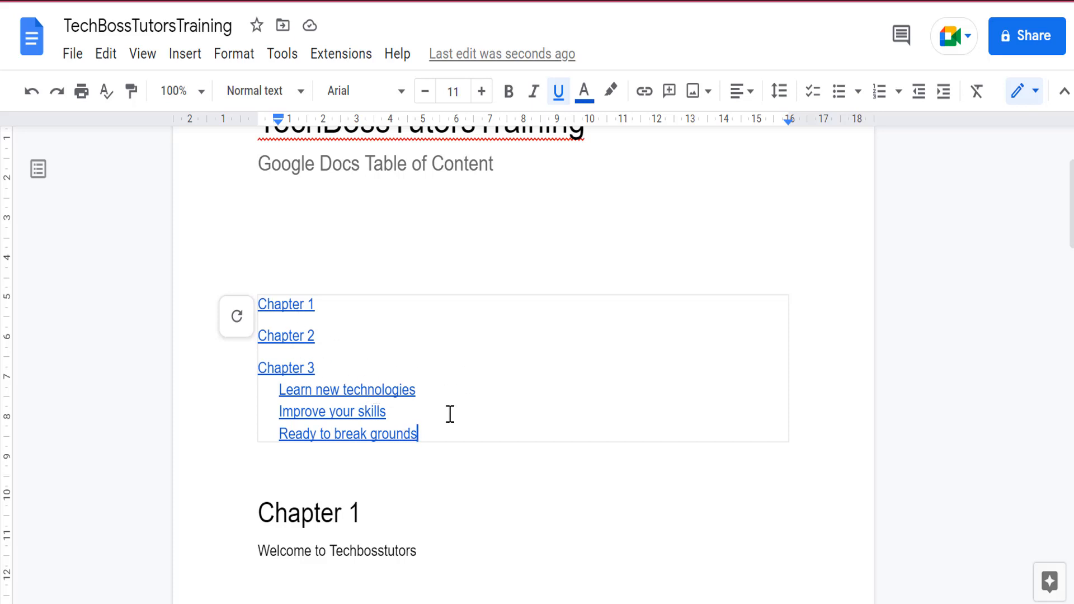
click(444, 491)
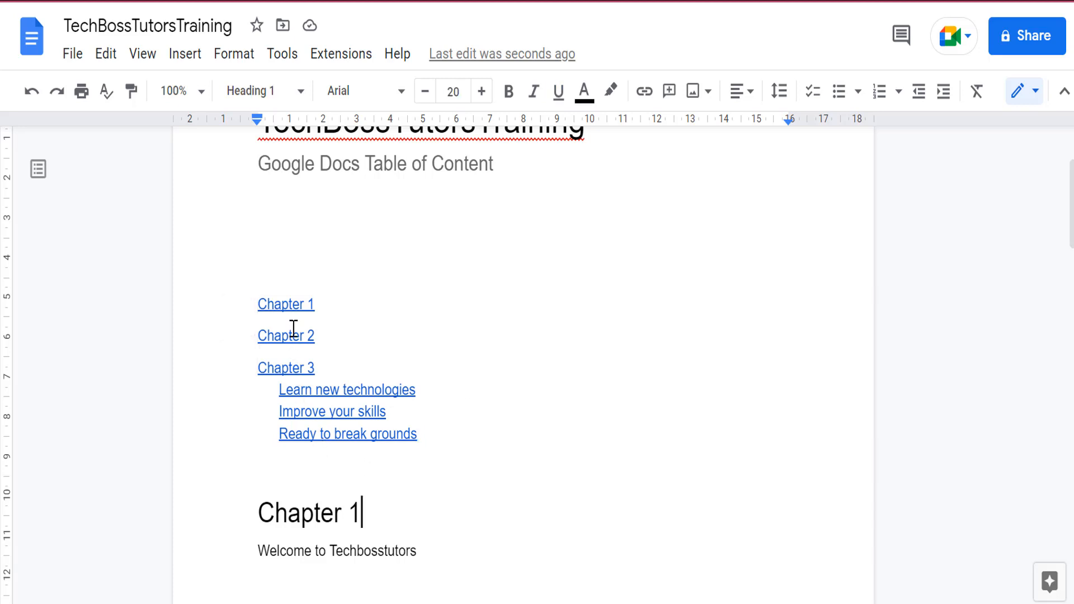
click(284, 307)
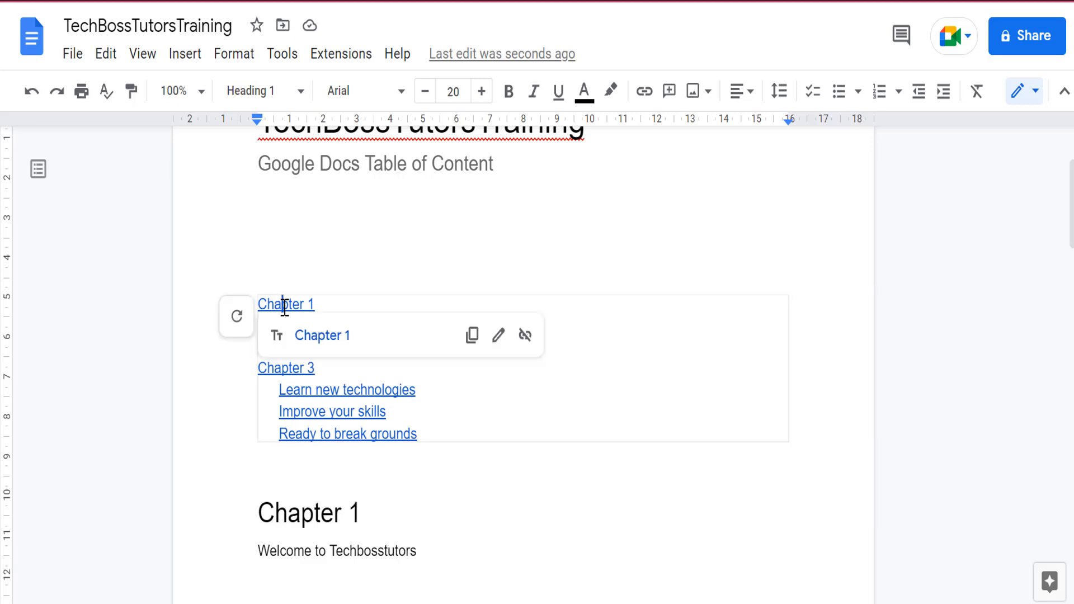
click(321, 338)
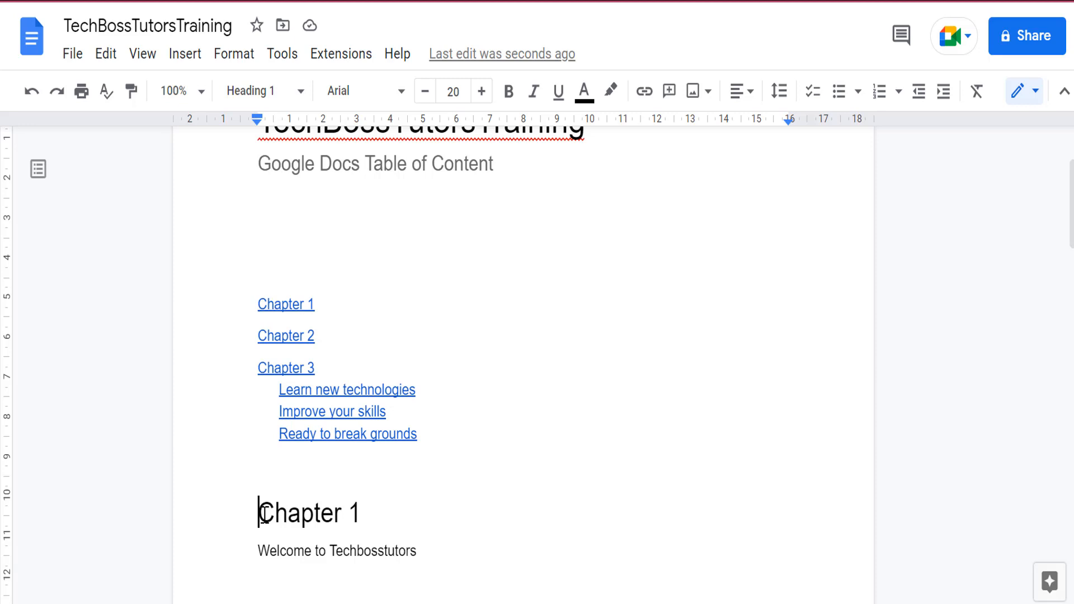
click(291, 390)
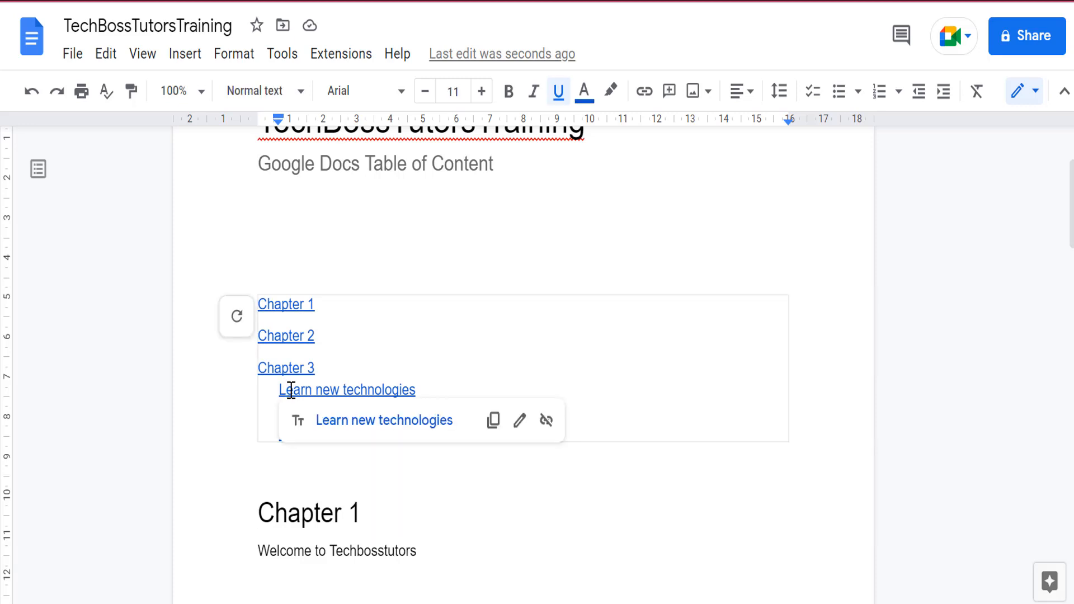
click(347, 421)
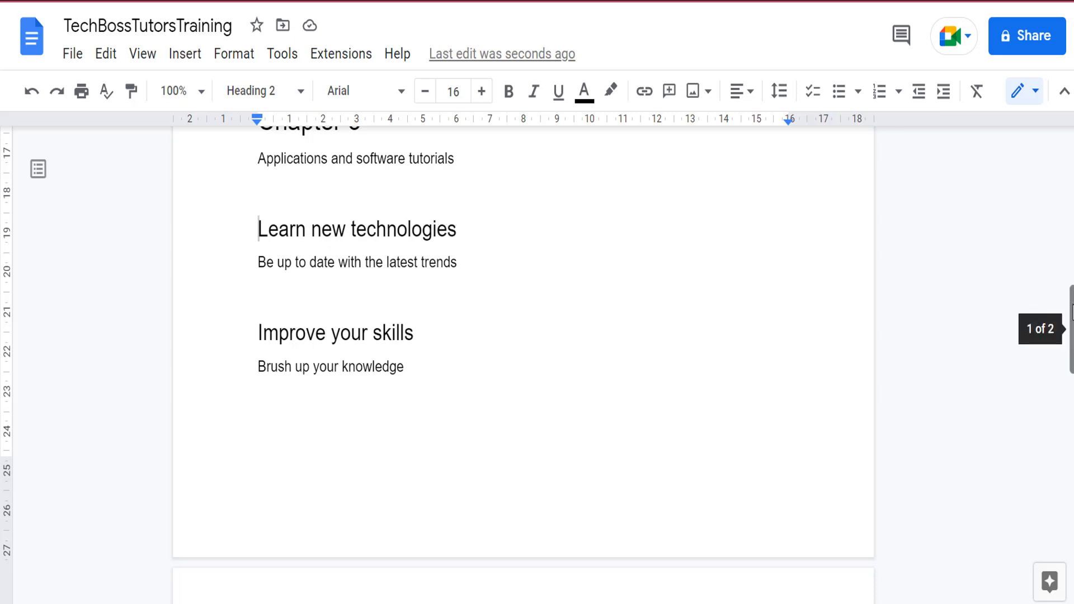
Open the document outline, dismiss the summaries tip, and jump to Chapter 2 from the outline.
drag(1070, 315, 1070, 179)
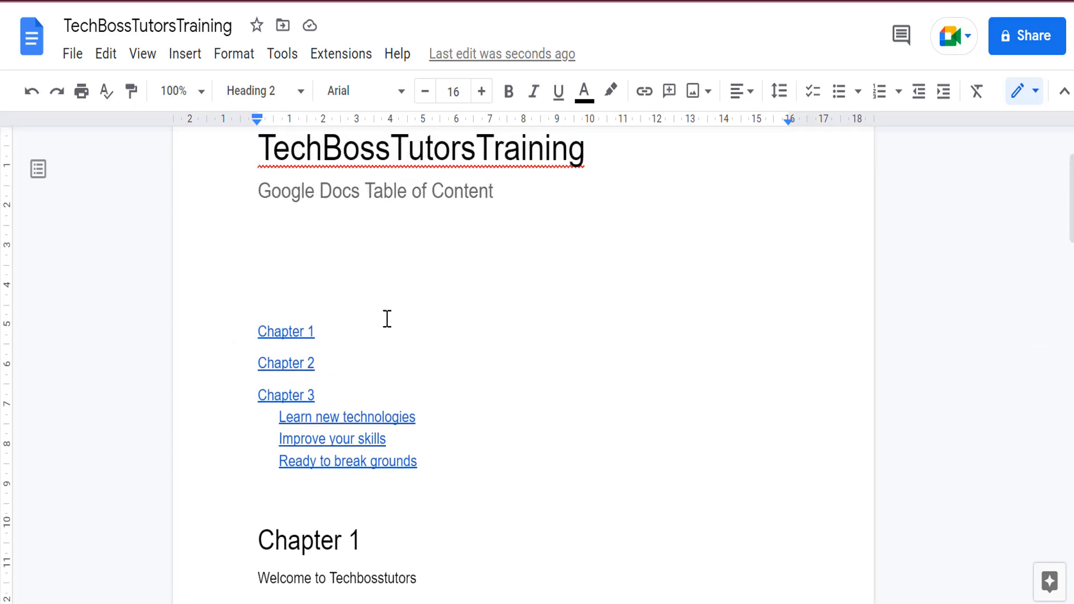
click(37, 175)
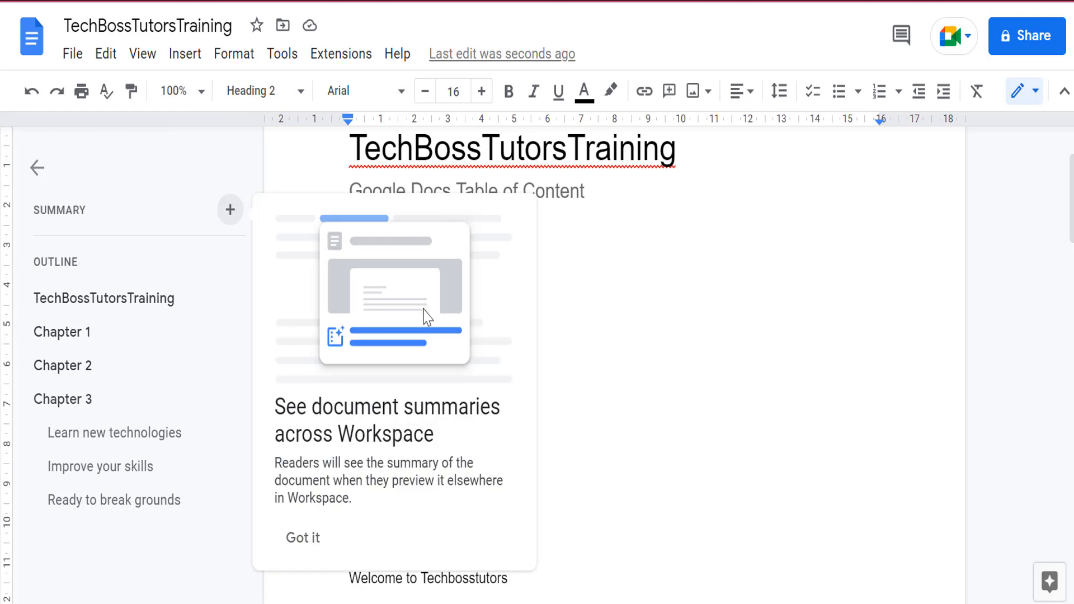
click(312, 546)
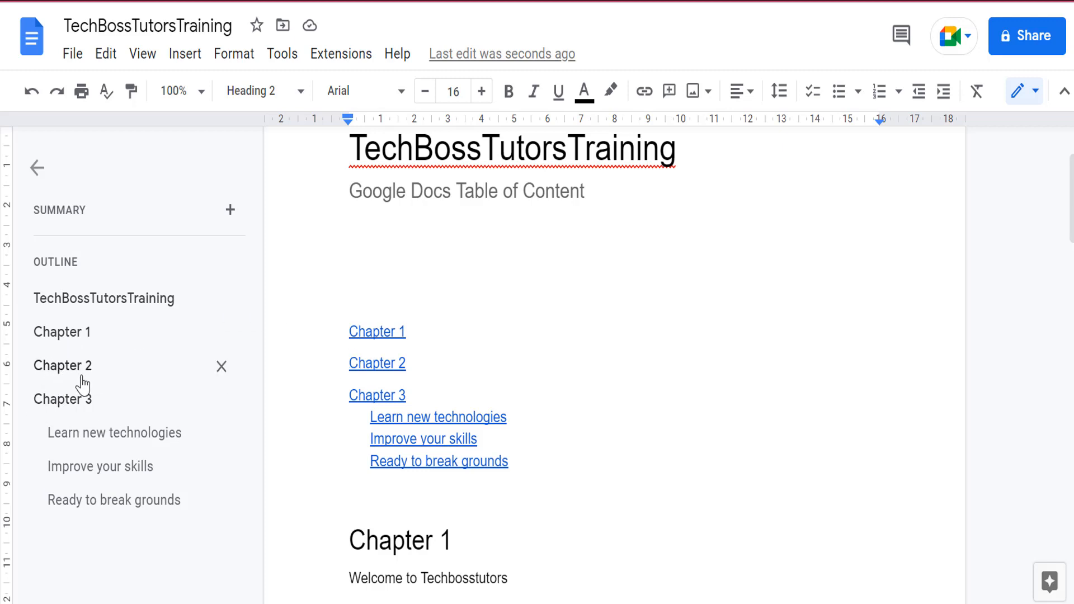
click(67, 367)
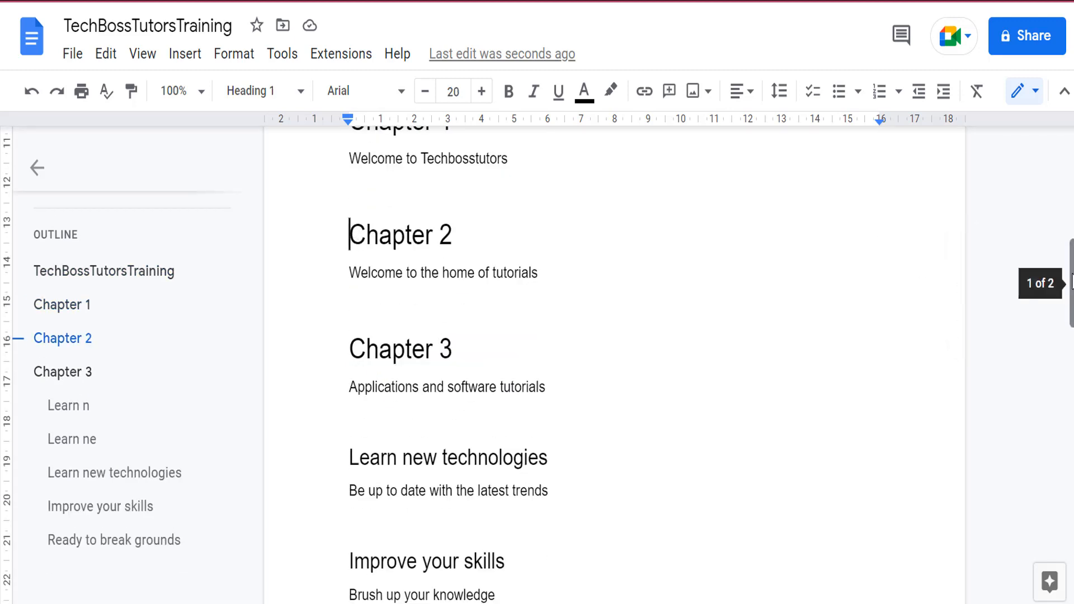
Link the words "Chapter 3" in the "Chapter 3 has 3 subsections" line to the Chapter 3 heading.
drag(1072, 282, 1072, 416)
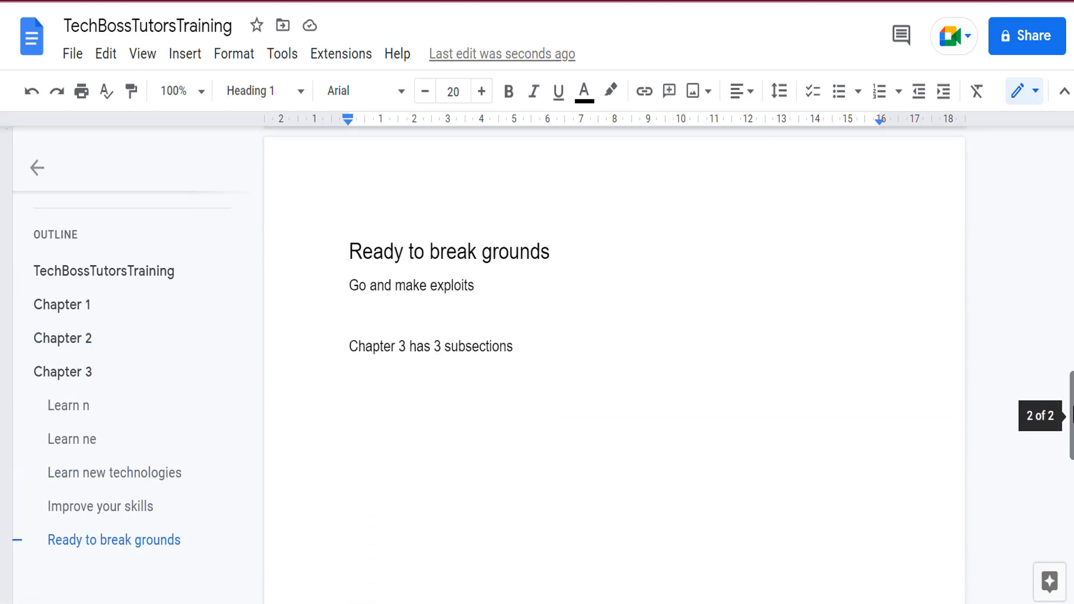
click(349, 346)
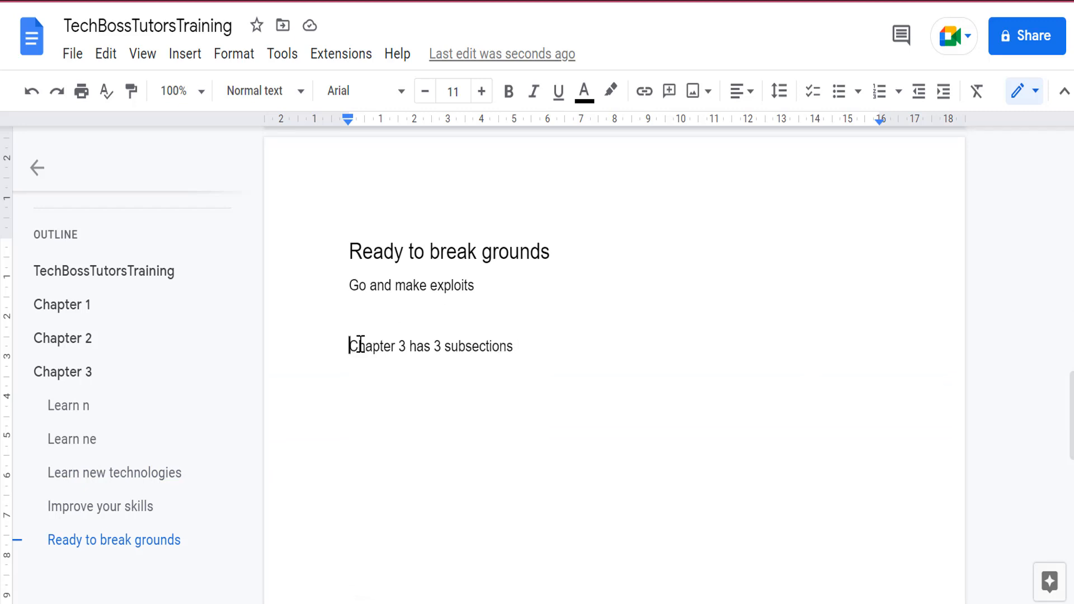
drag(352, 346, 405, 344)
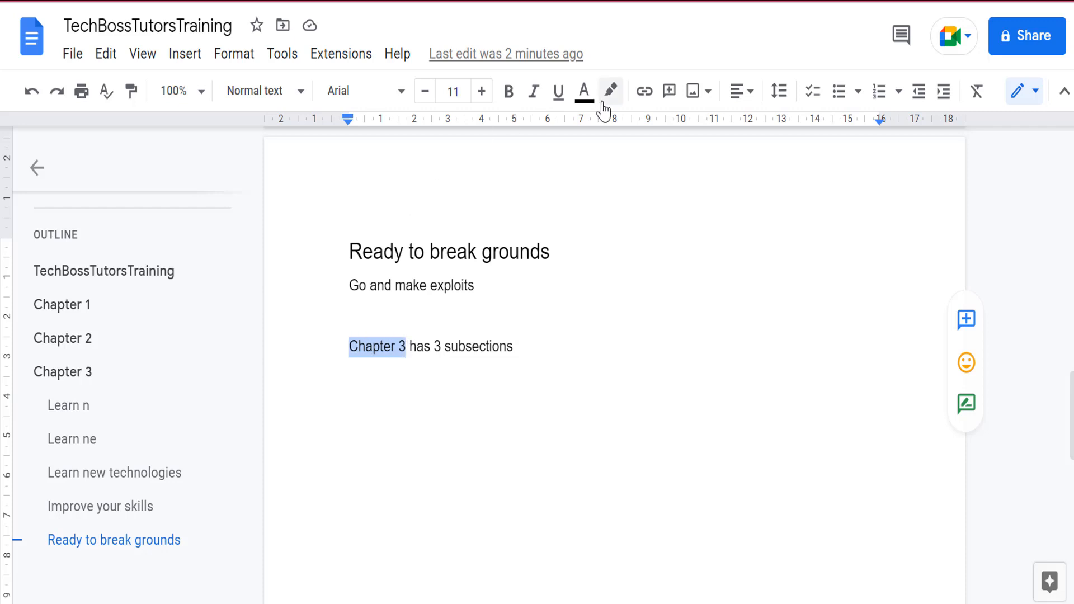
click(650, 98)
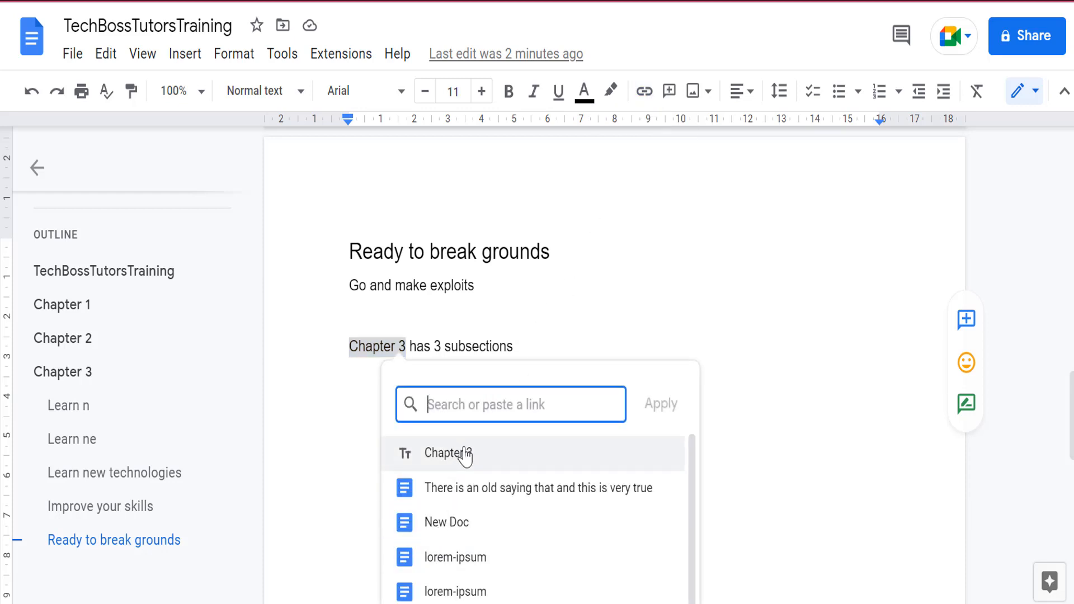
click(464, 454)
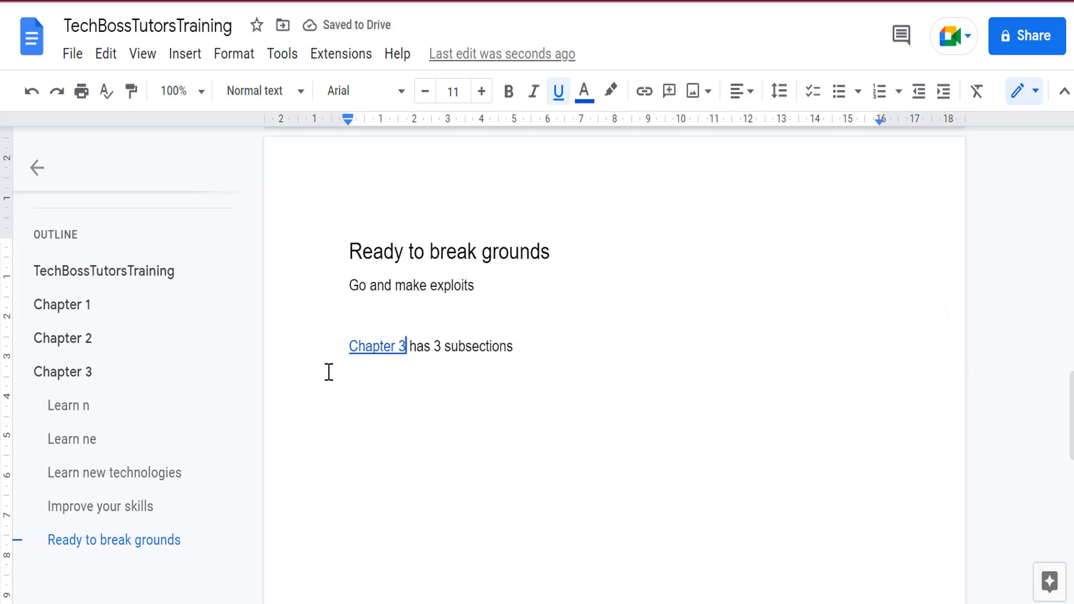
Follow the new Chapter 3 link to its heading in the document.
click(378, 347)
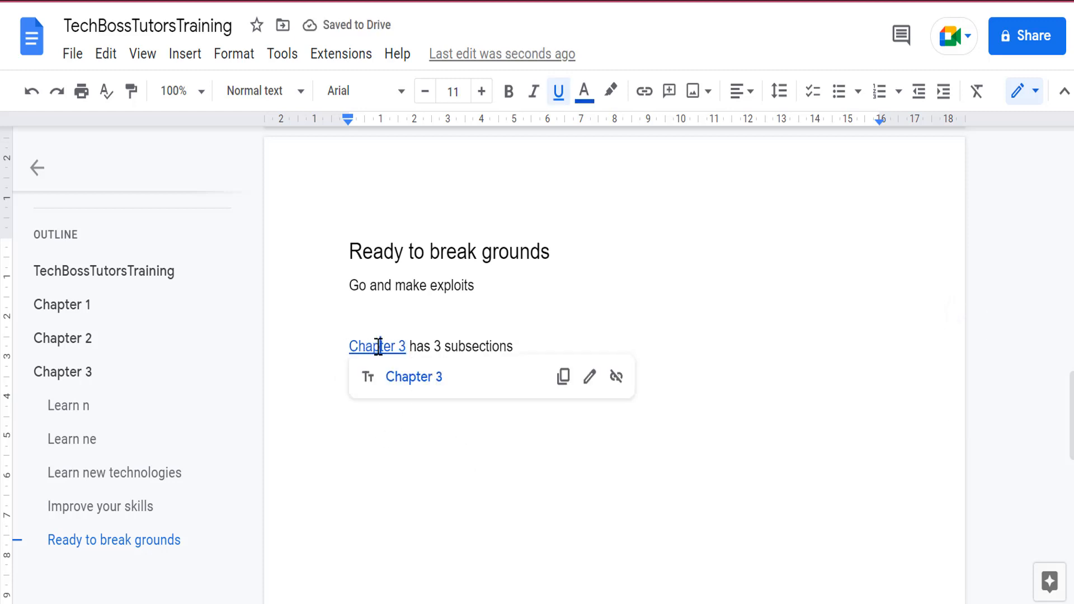
click(409, 376)
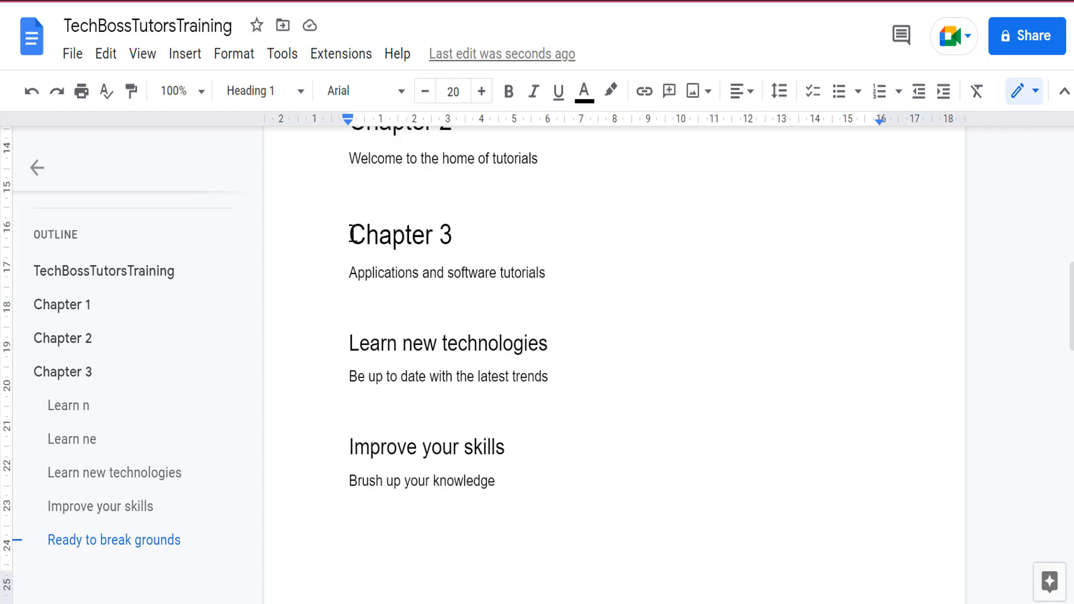
click(554, 272)
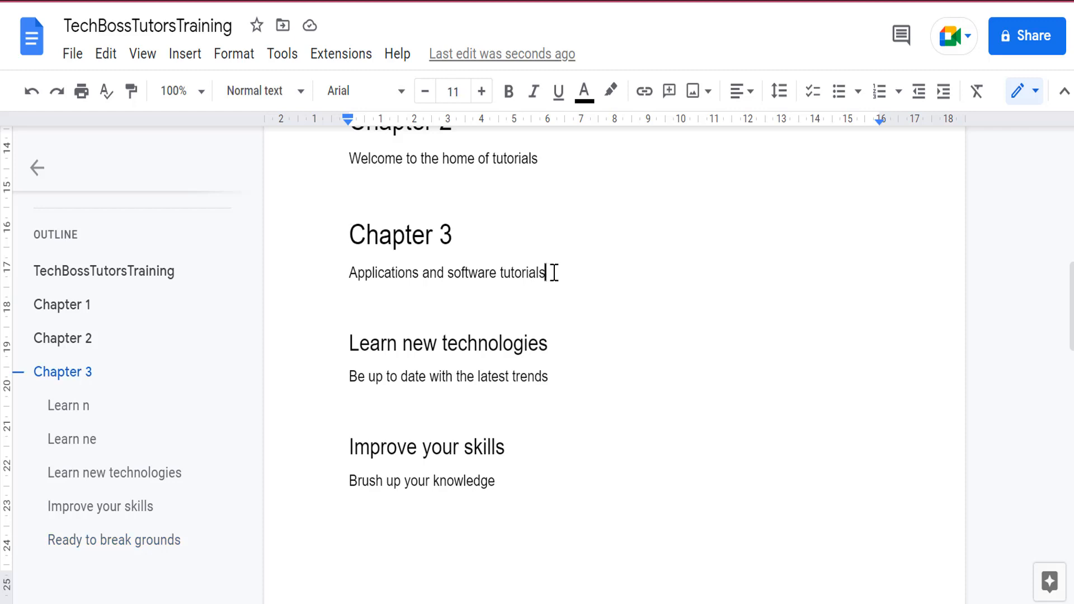